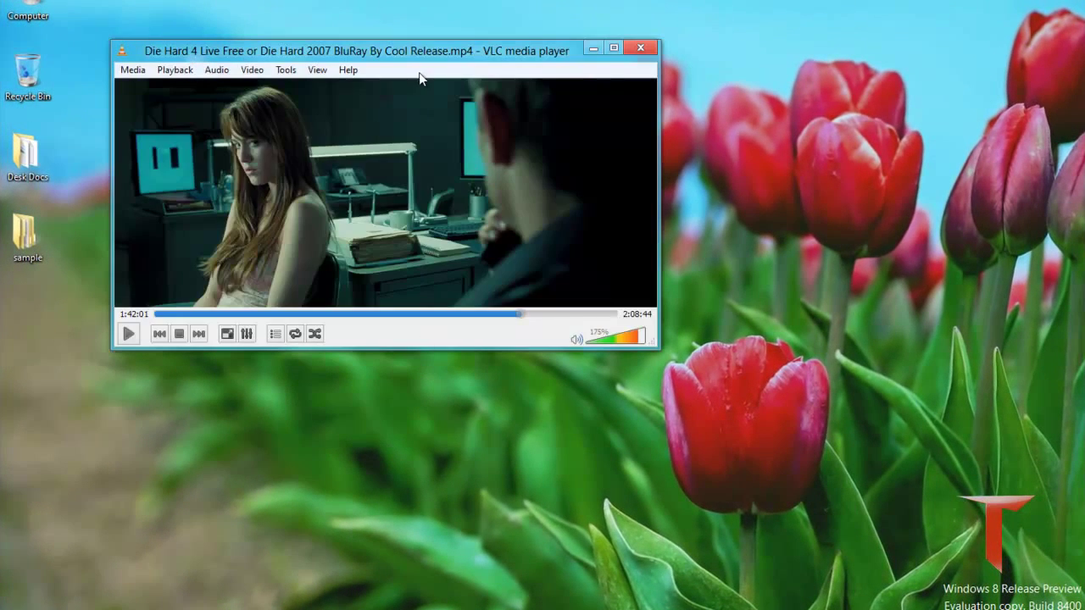
Pause the Die Hard 4 film in VLC and minimize the player to the desktop.
key("space")
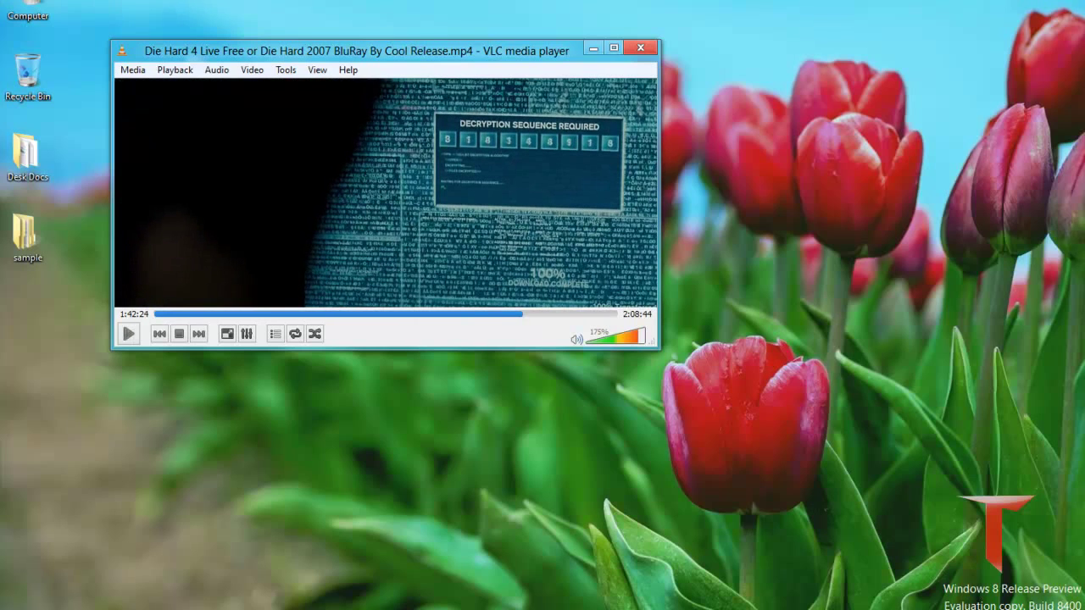
key("space")
left_click(592, 48)
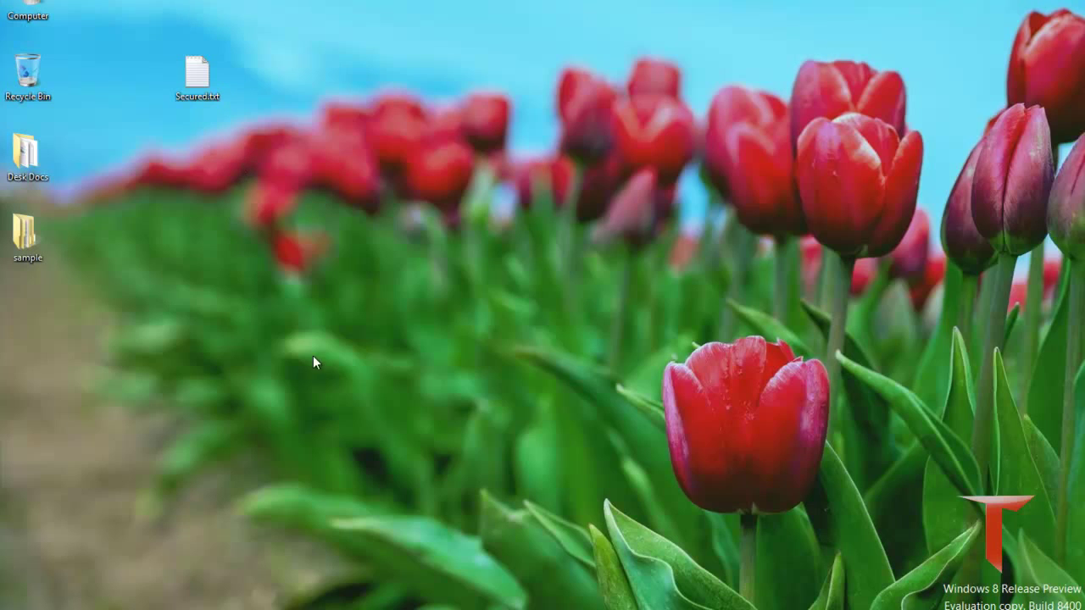
Archive the sample folder as sample.rar with default settings and place it mid-desktop.
right_click(314, 227)
mouse_move(407, 343)
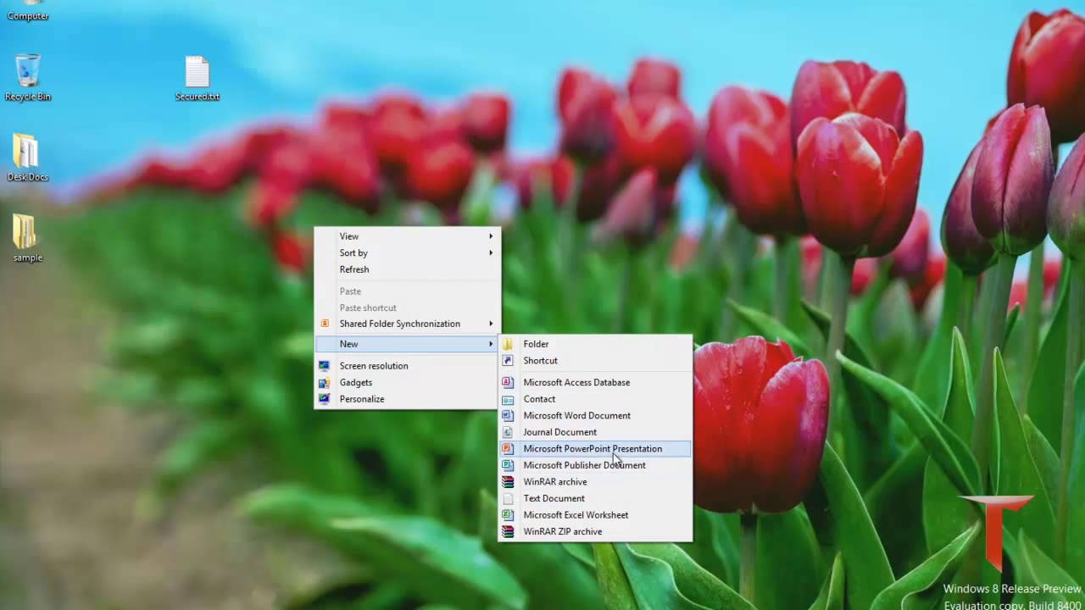
left_click(136, 228)
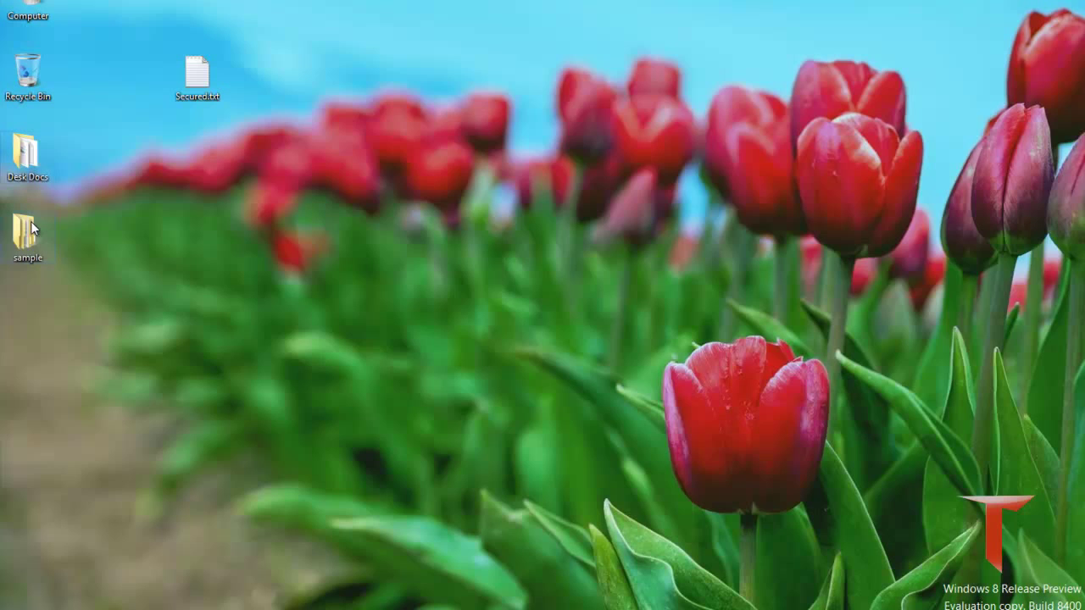
right_click(35, 250)
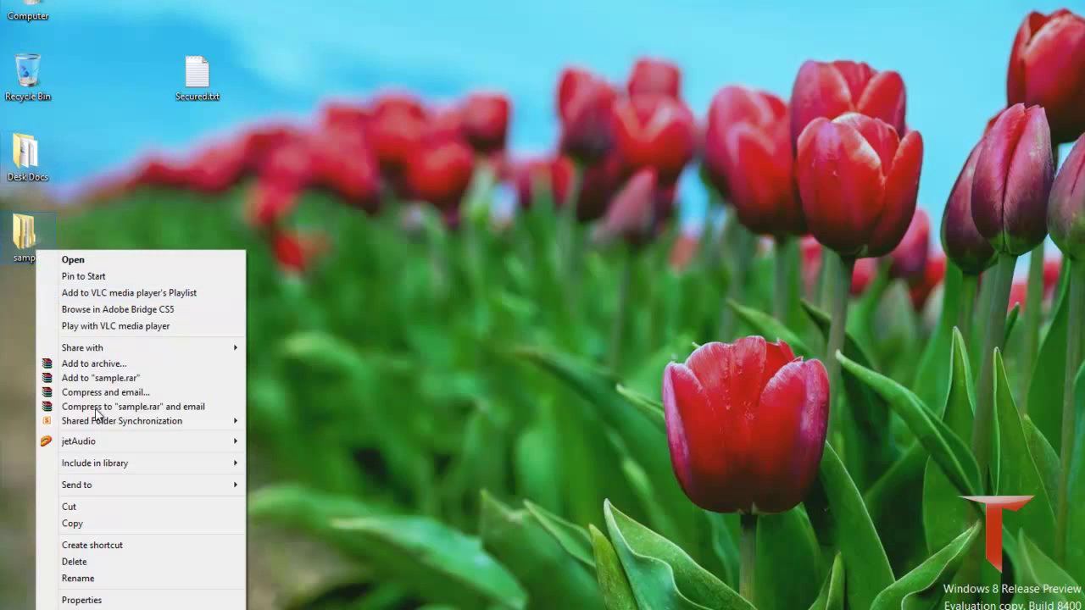
left_click(108, 366)
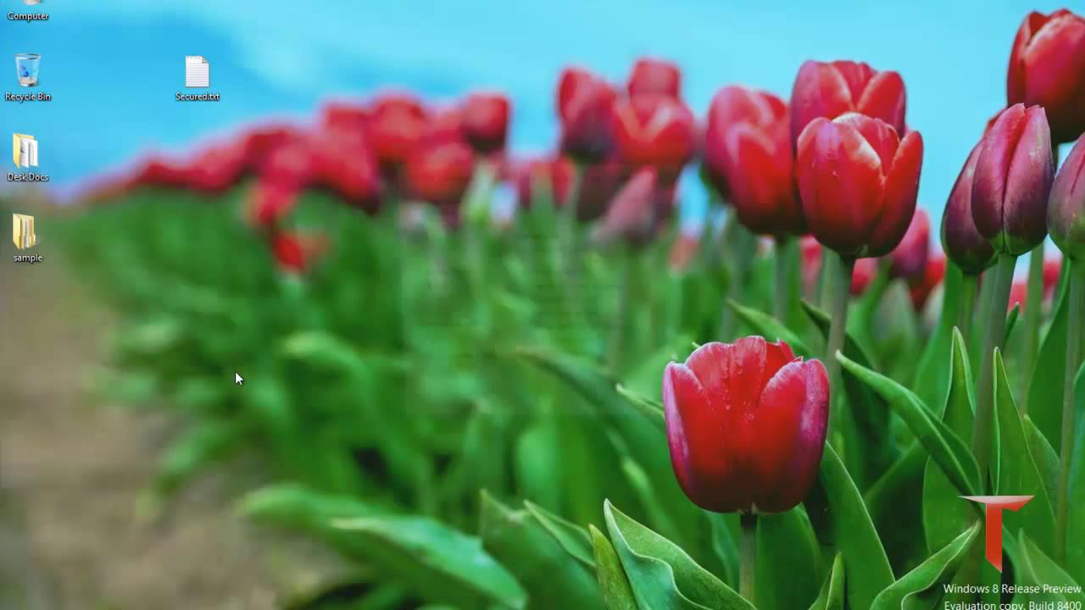
left_click(539, 421)
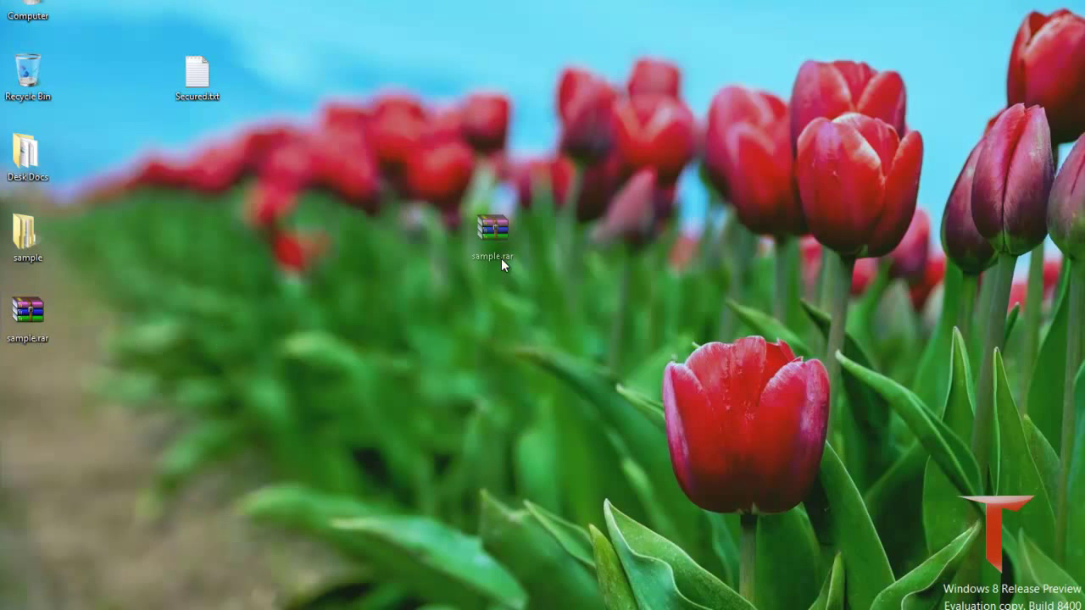
left_click_drag(44, 336, 497, 251)
right_click(479, 233)
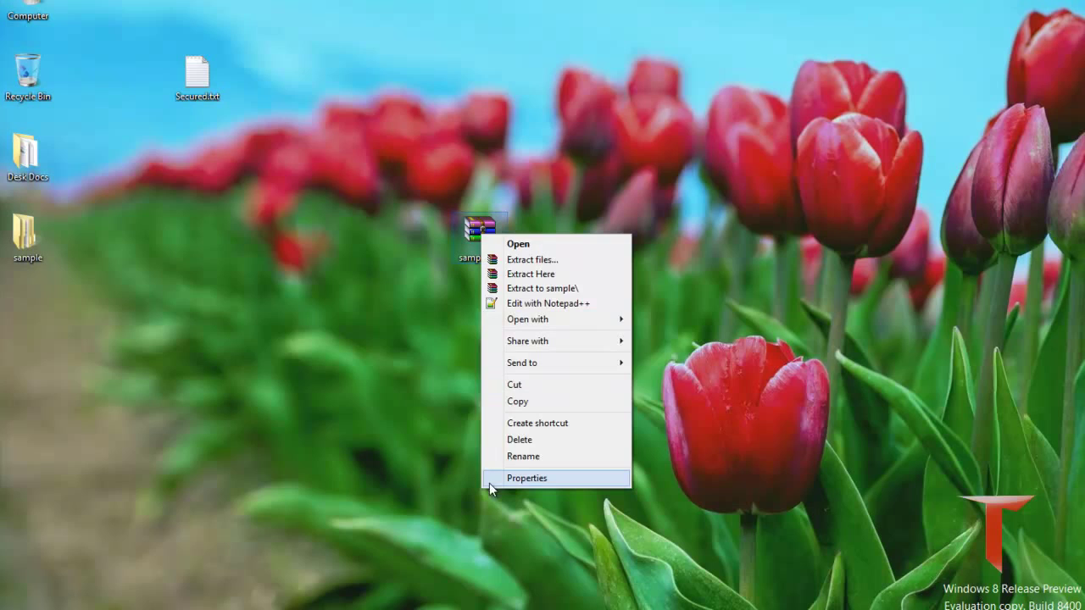
Enable 'Encrypt contents to secure data' on sample.rar, encrypting the file only.
left_click(496, 482)
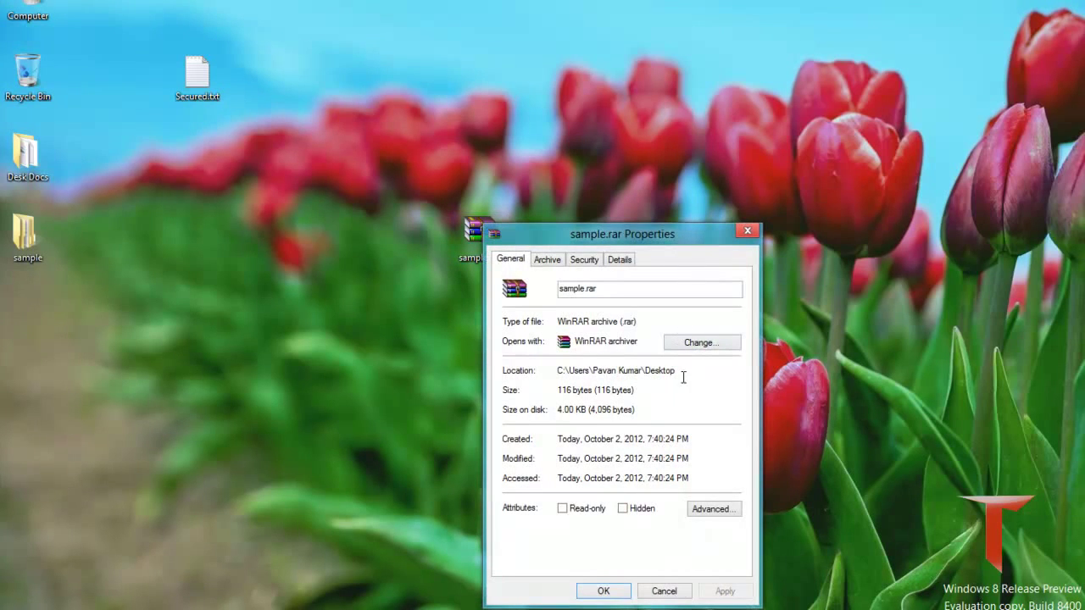
left_click(709, 511)
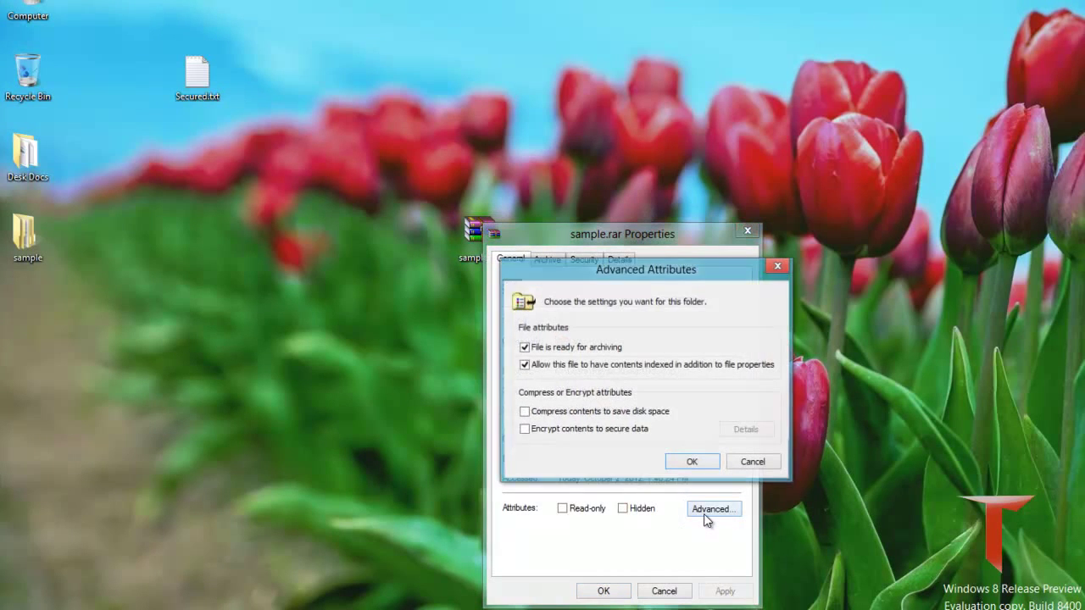
left_click(588, 429)
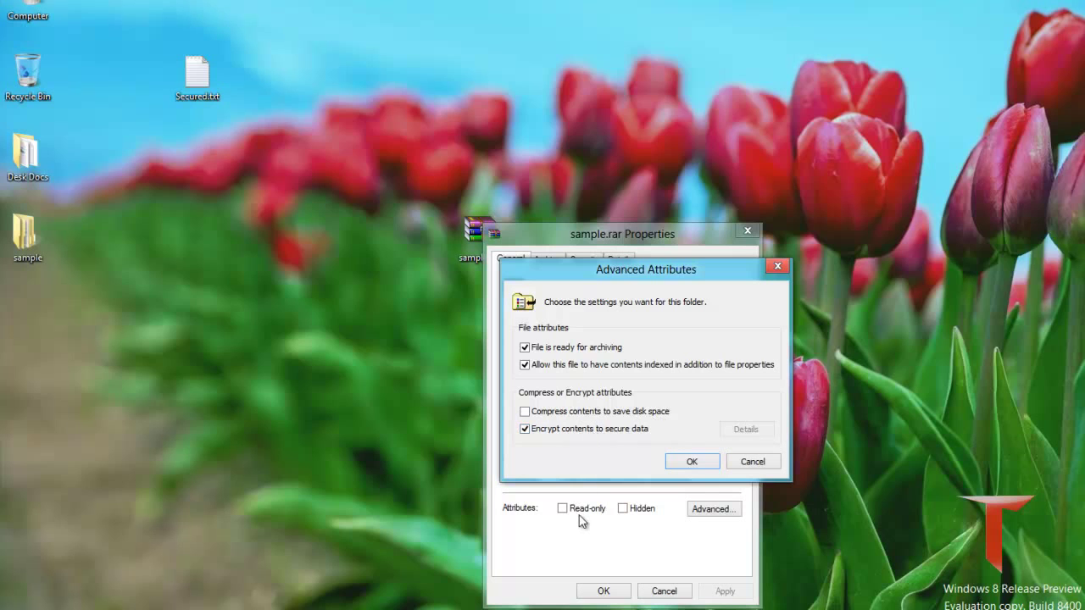
left_click(713, 462)
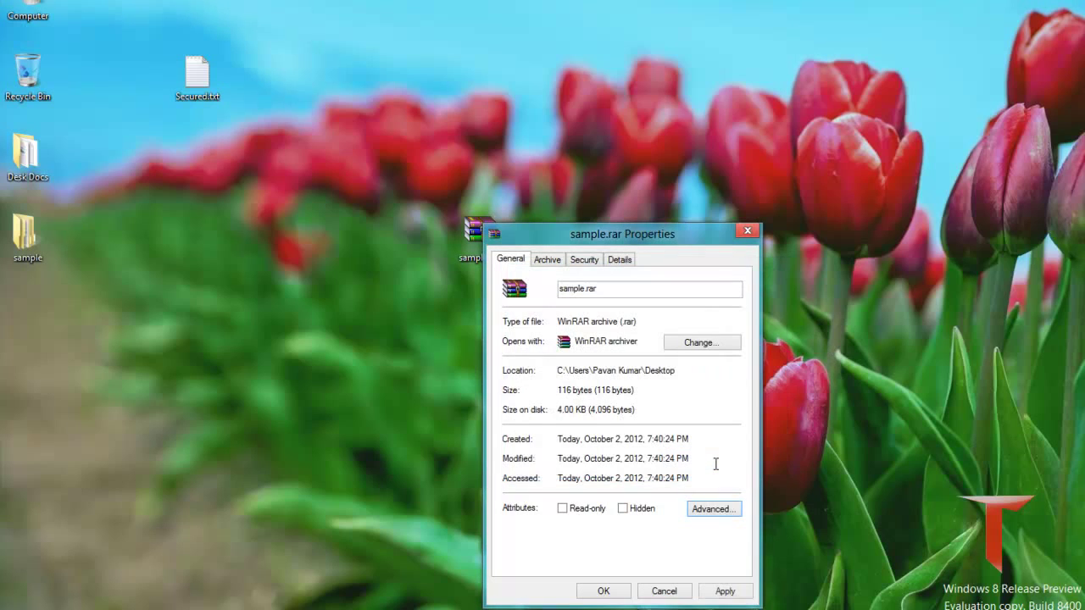
left_click(626, 591)
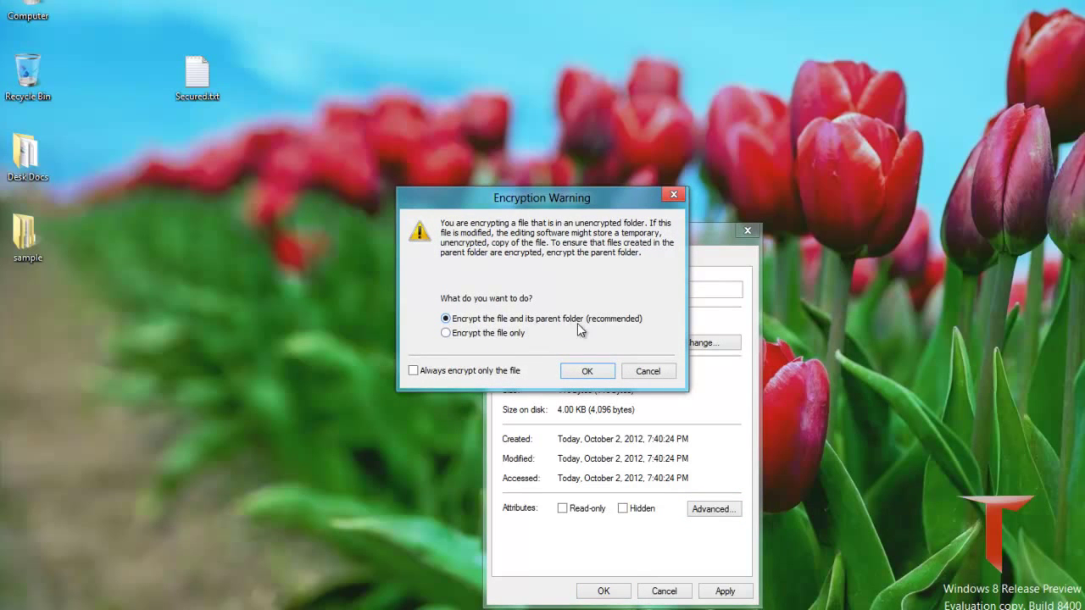
left_click(475, 337)
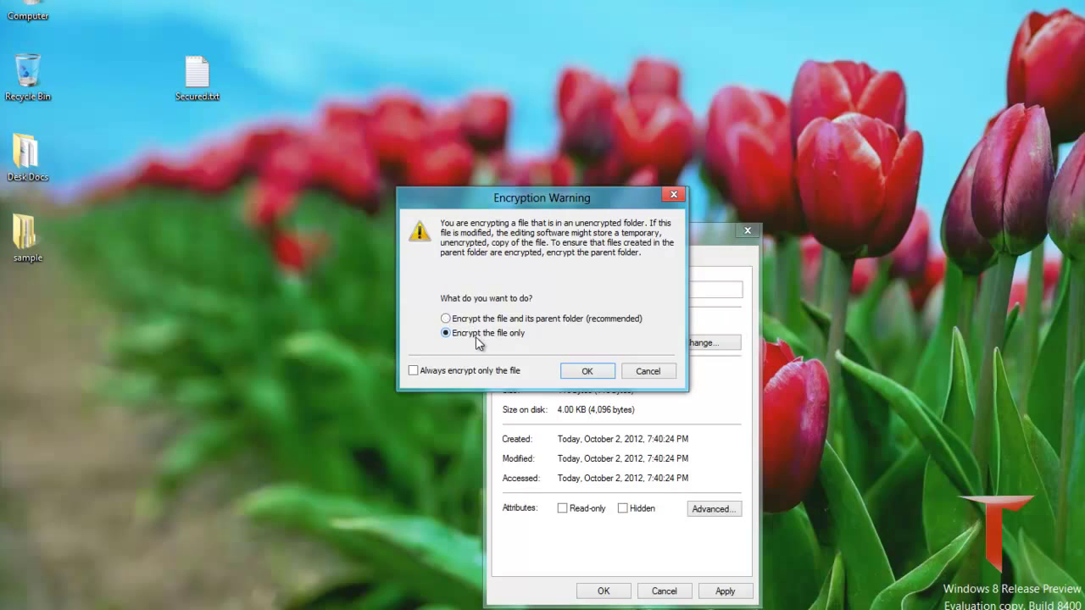
left_click(585, 373)
left_click(600, 592)
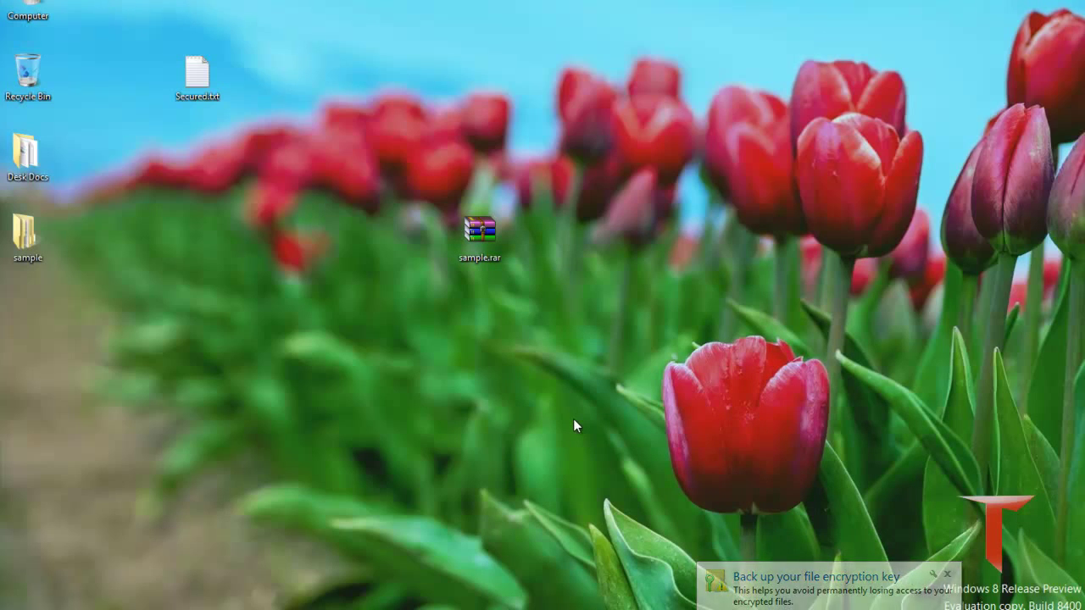
left_click(485, 262)
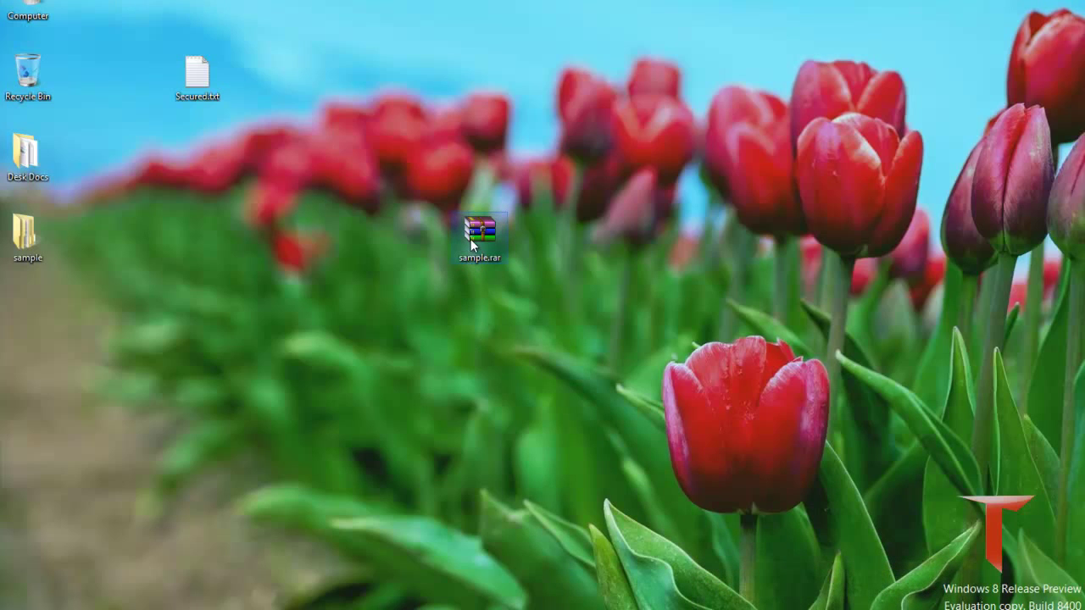
double_click(471, 239)
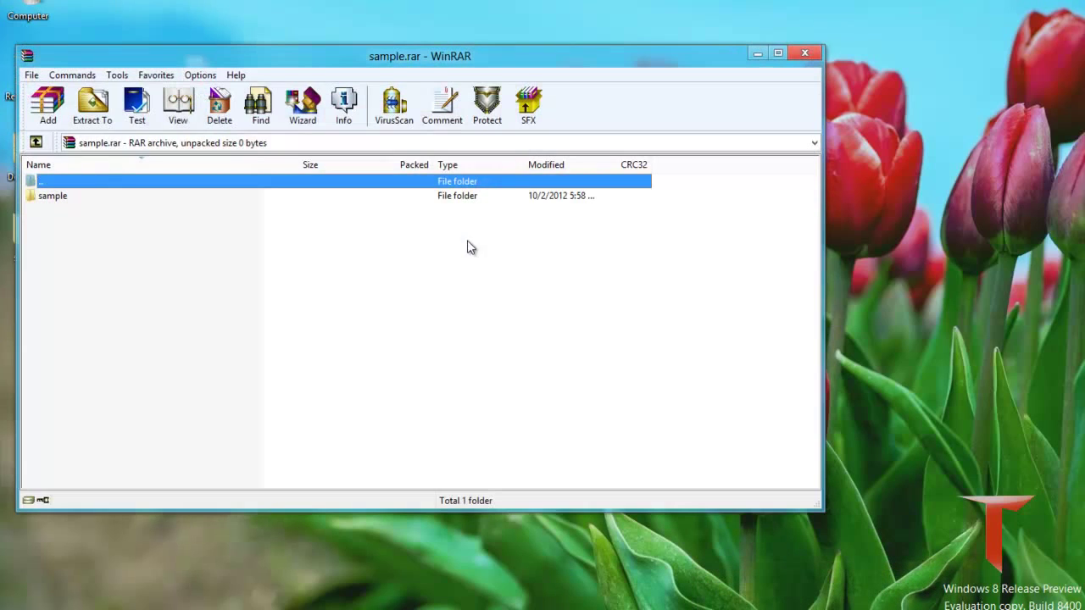
left_click(46, 196)
double_click(46, 193)
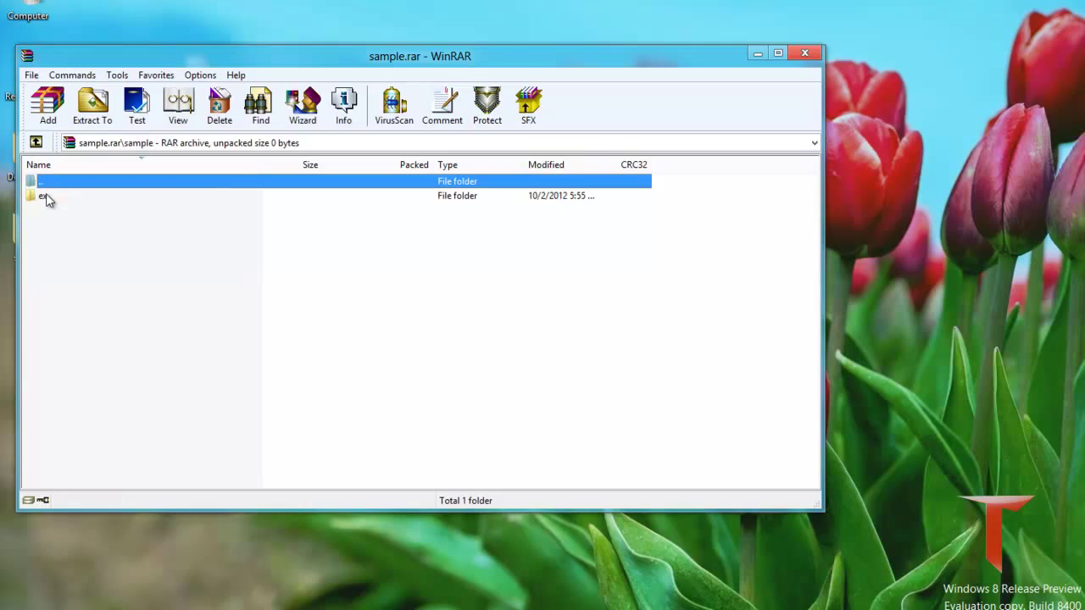
left_click(807, 51)
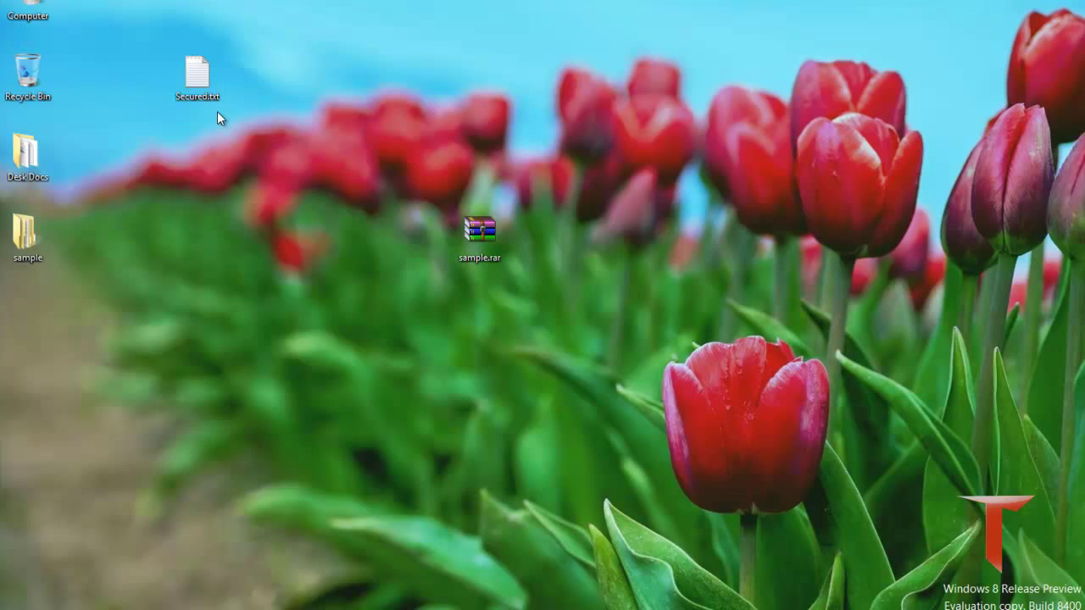
Place Secured.txt beside sample.rar, confirm it gives Access is denied, and check sample.rar still opens.
left_click_drag(201, 80, 204, 222)
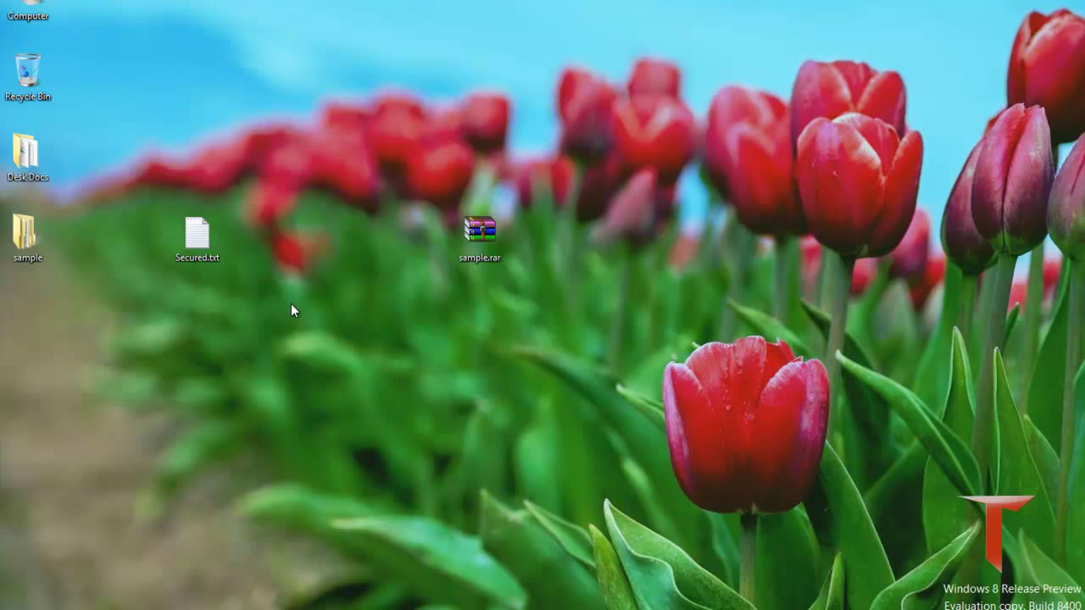
left_click_drag(266, 136, 138, 341)
double_click(200, 241)
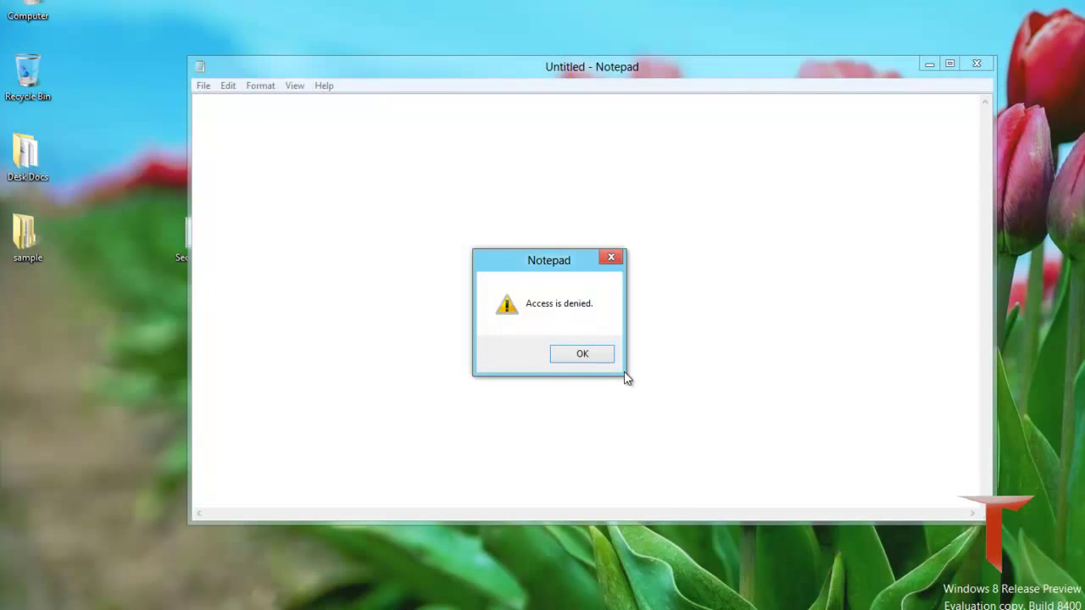
left_click(573, 356)
left_click(980, 67)
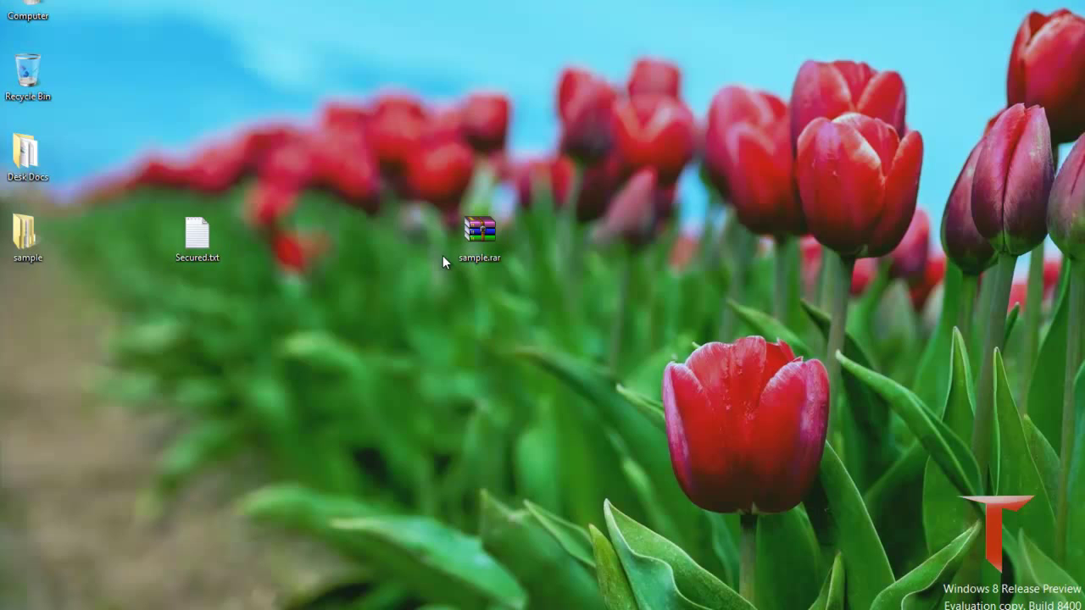
double_click(472, 241)
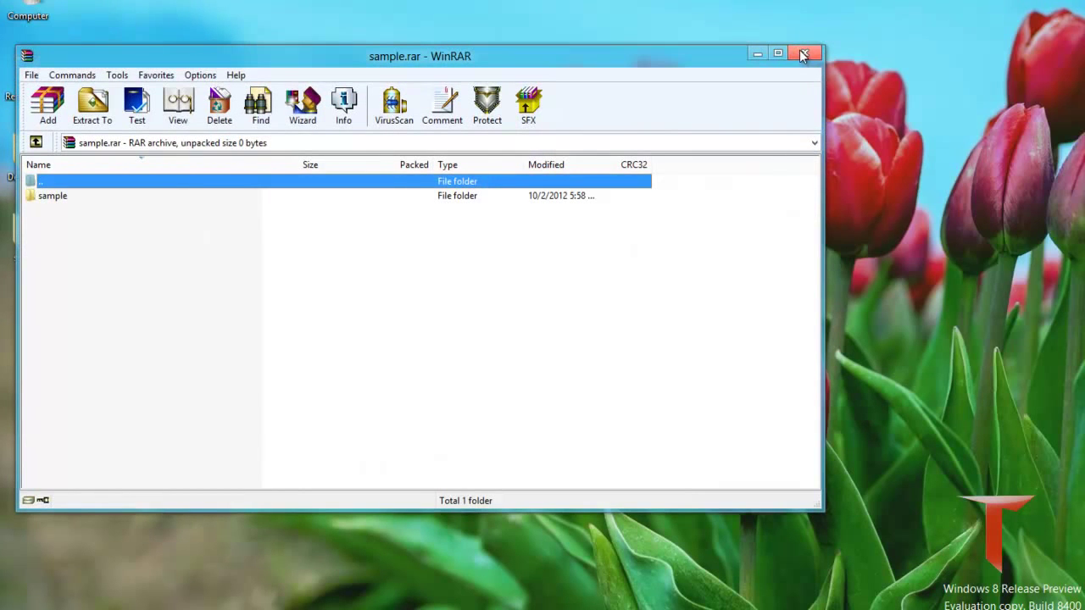
left_click(803, 55)
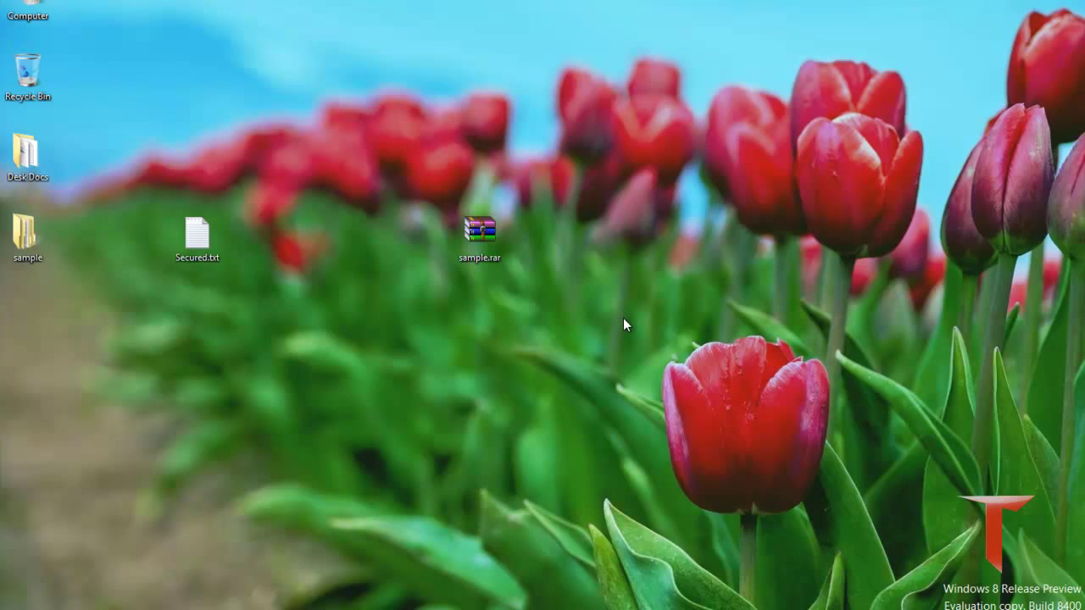
Launch the Microsoft Management Console from the Run prompt and centre its window.
key("super+r")
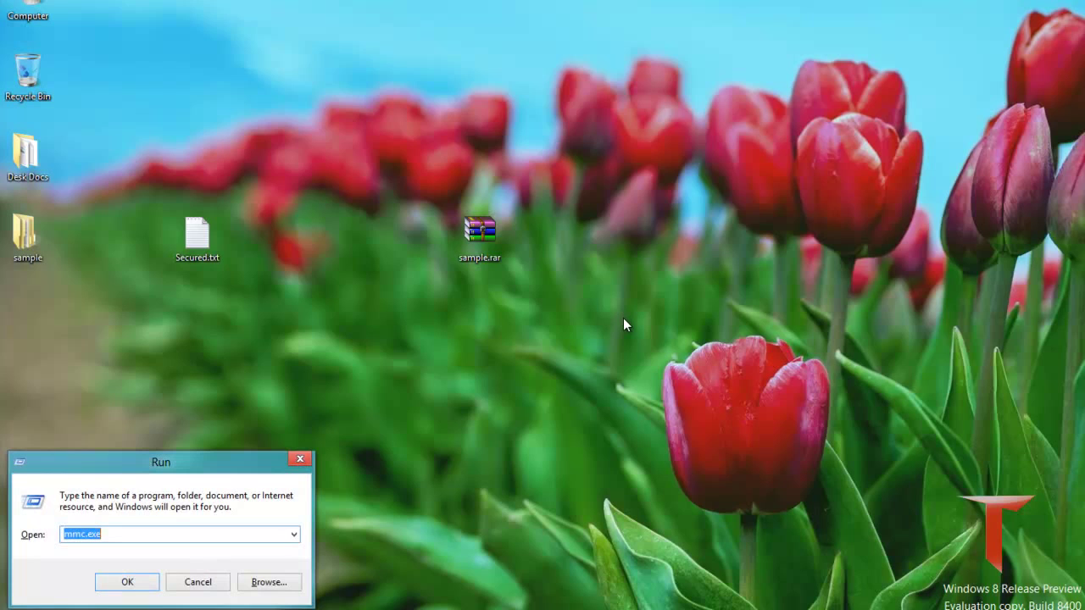
key("Return")
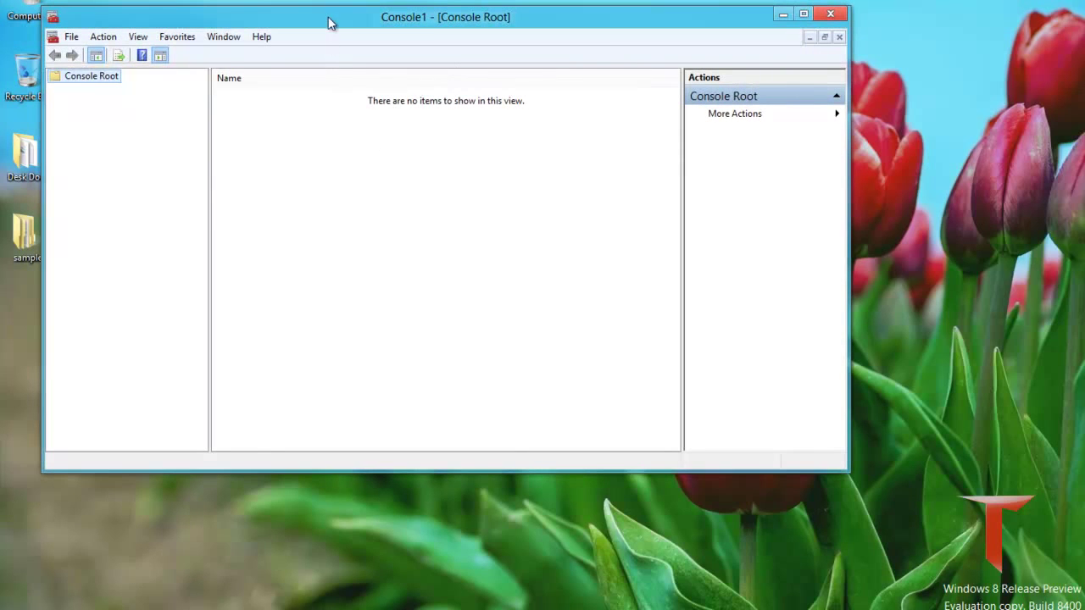
left_click_drag(330, 24, 487, 72)
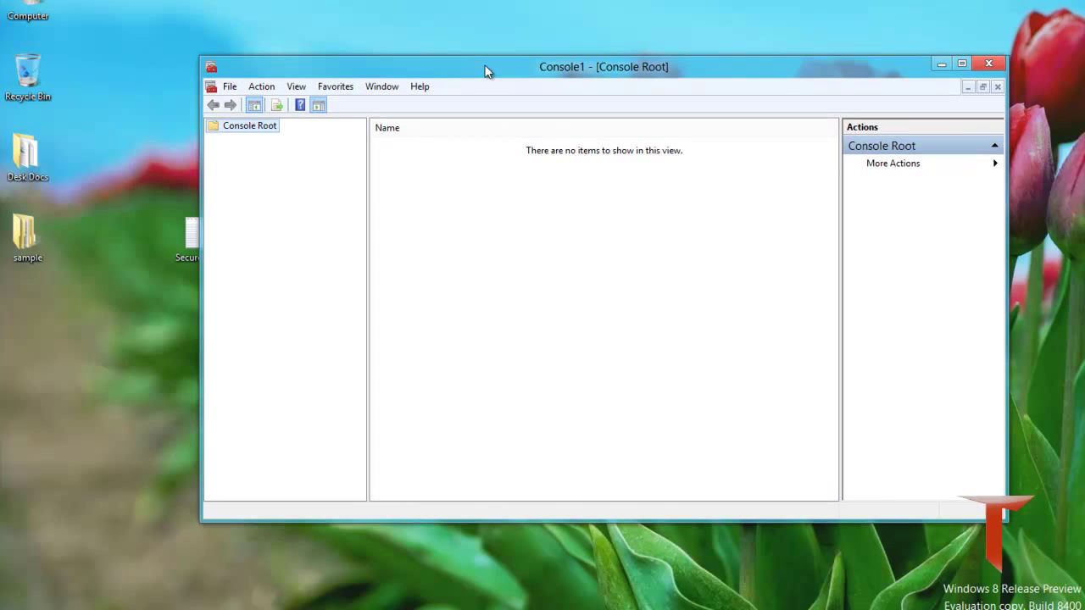
Add the Certificates snap-in for My user account to the console.
left_click(230, 88)
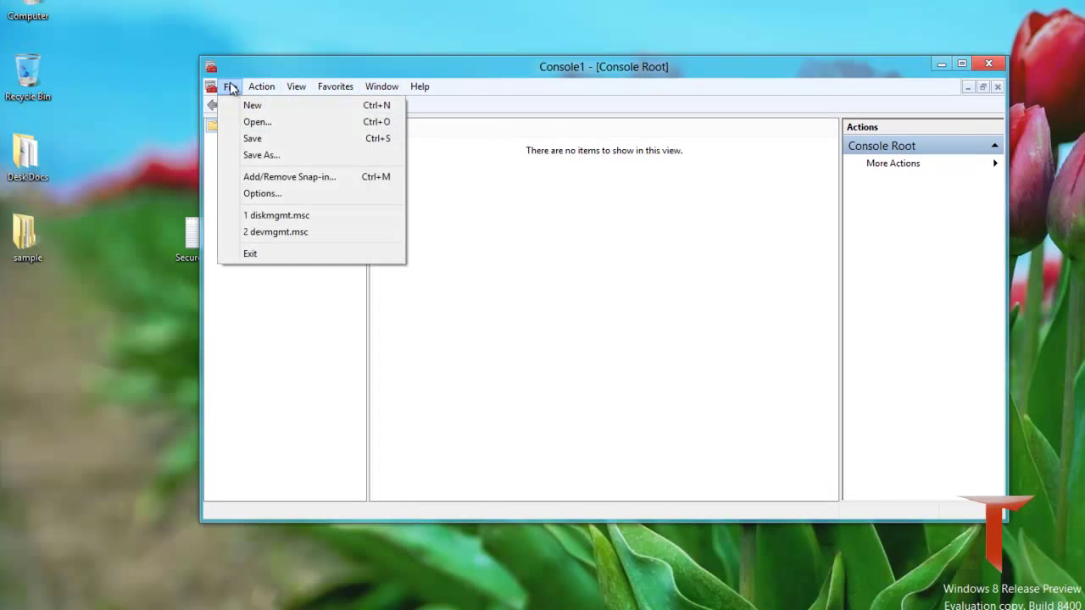
left_click(240, 179)
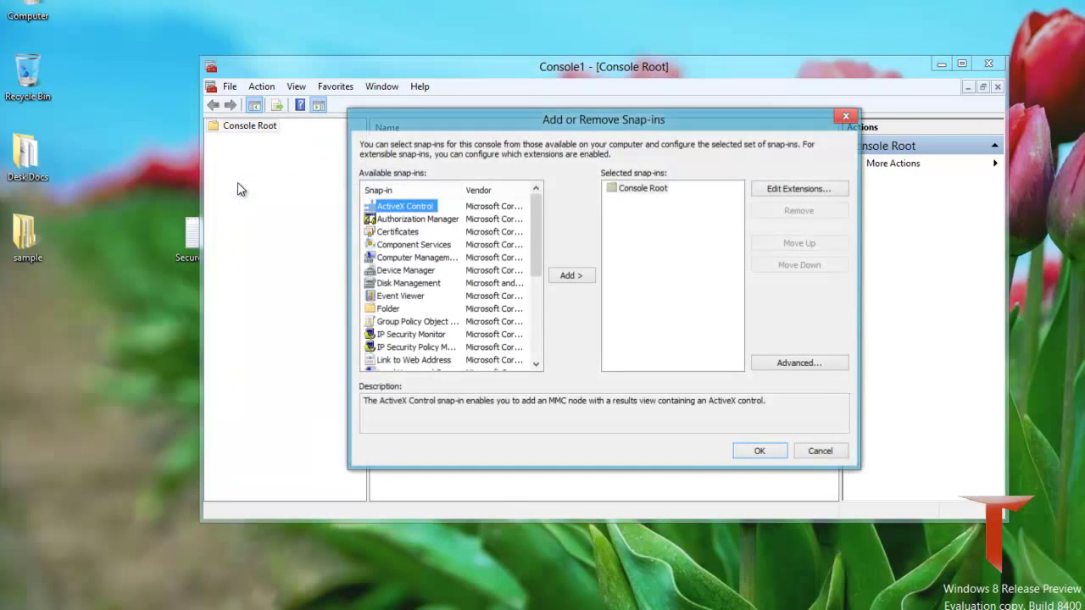
left_click(392, 234)
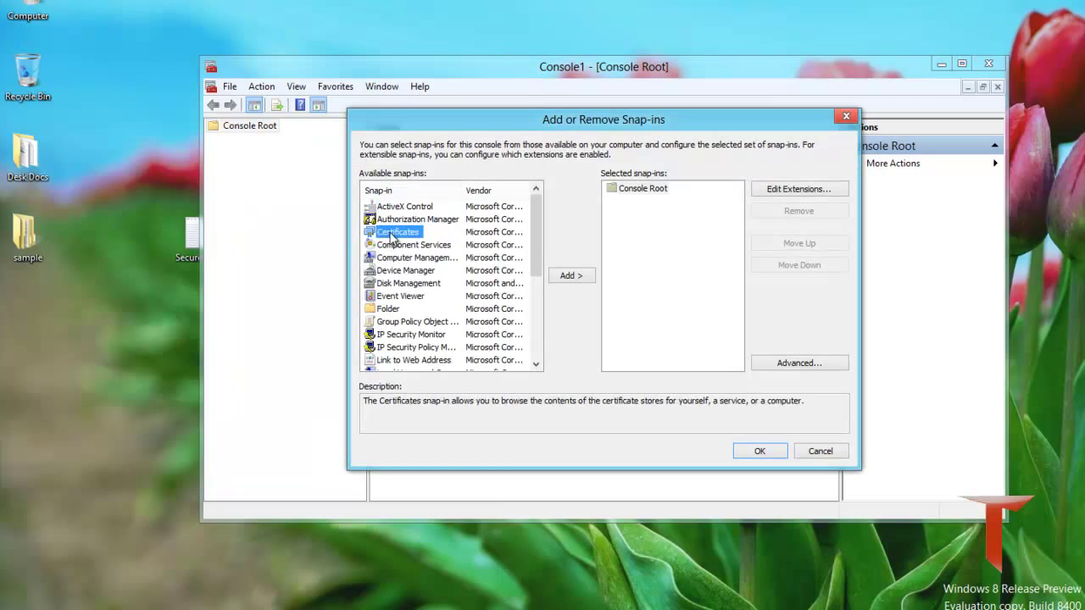
left_click(579, 280)
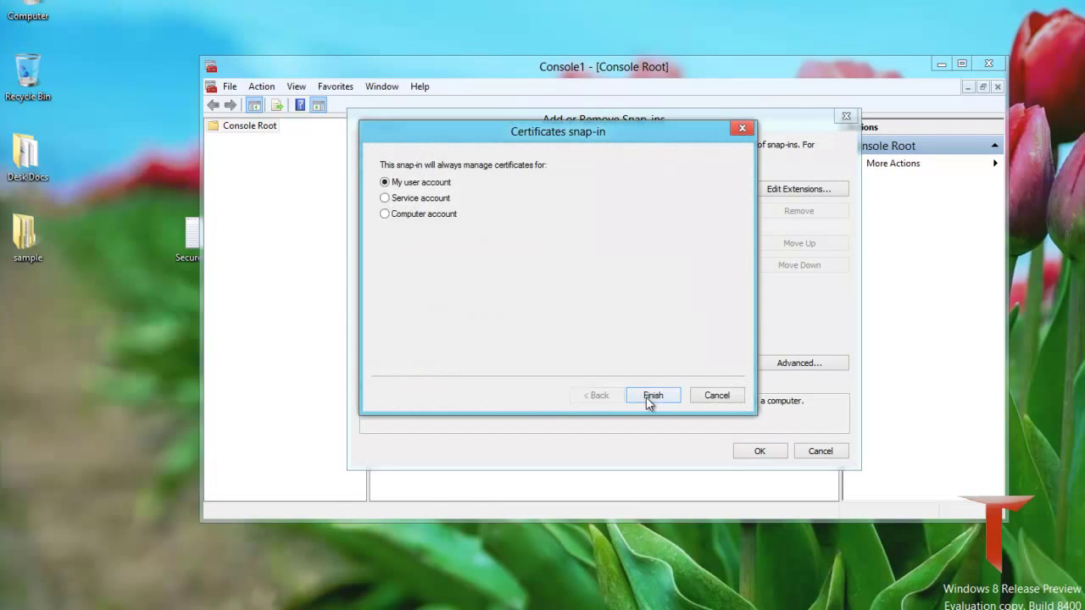
left_click(649, 398)
left_click(758, 454)
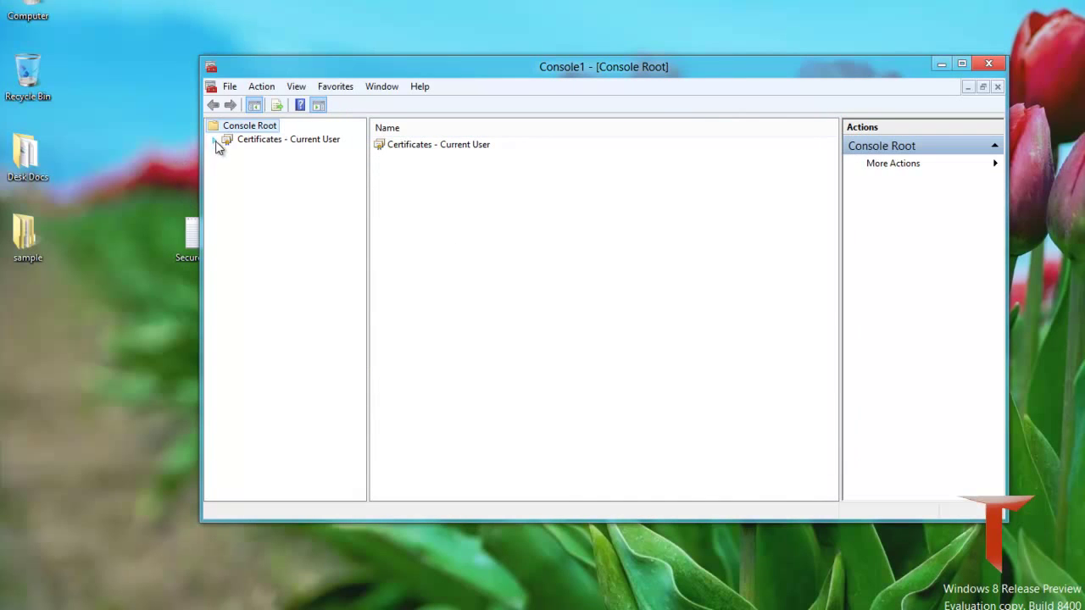
Open Current User > Personal > Certificates and select the Encrypting File System certificate.
left_click(215, 141)
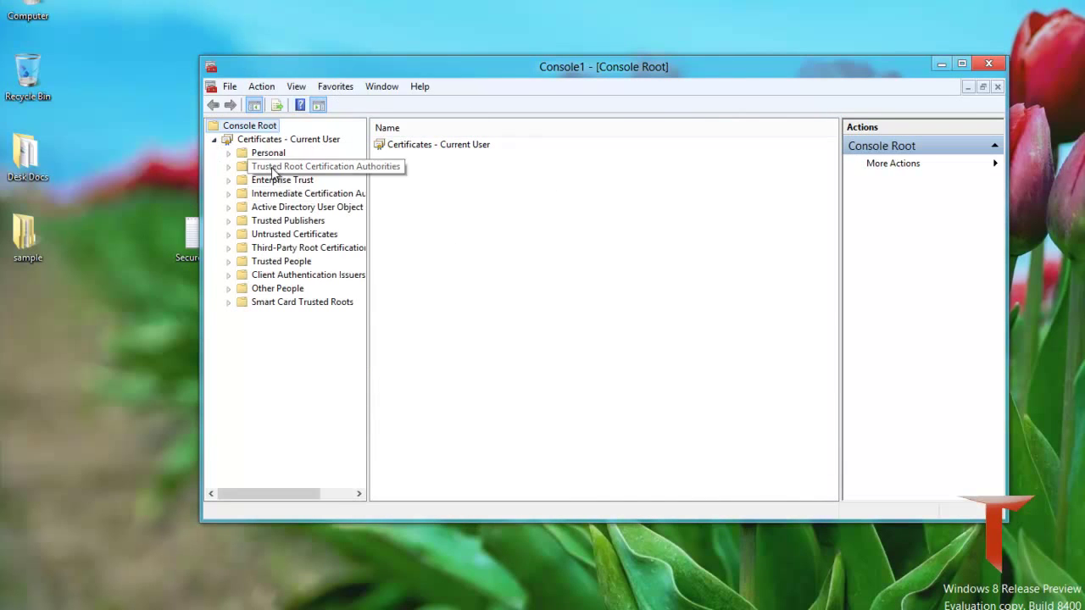
double_click(268, 153)
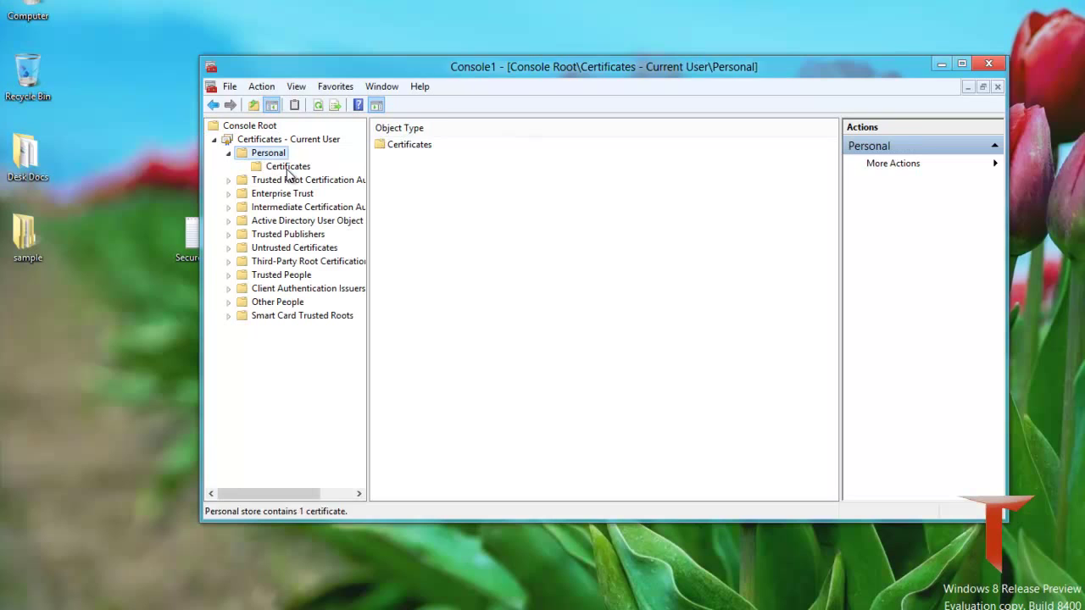
left_click(288, 167)
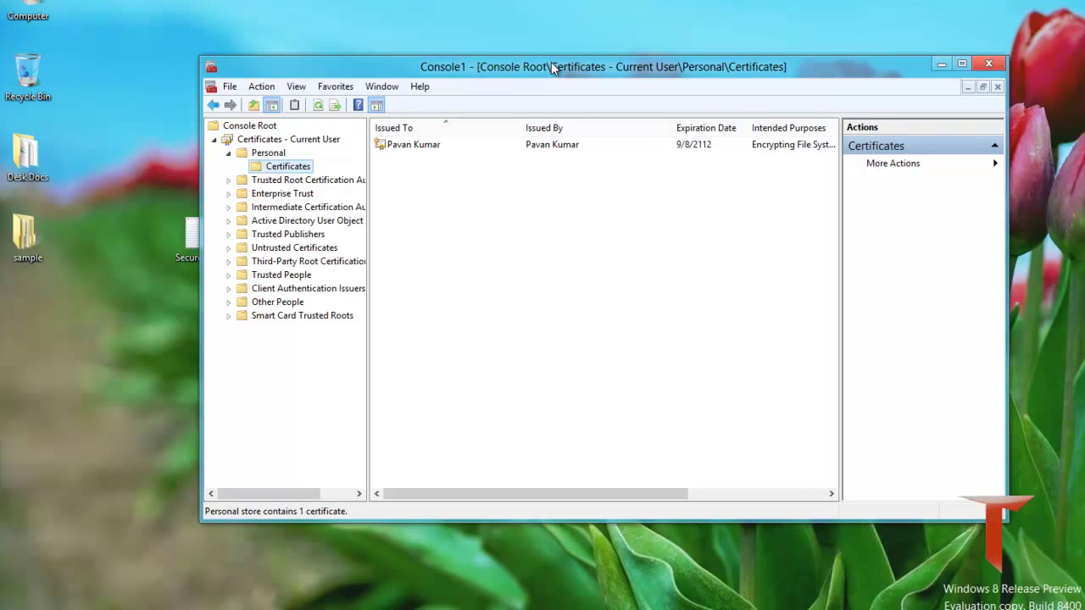
left_click_drag(552, 68, 544, 294)
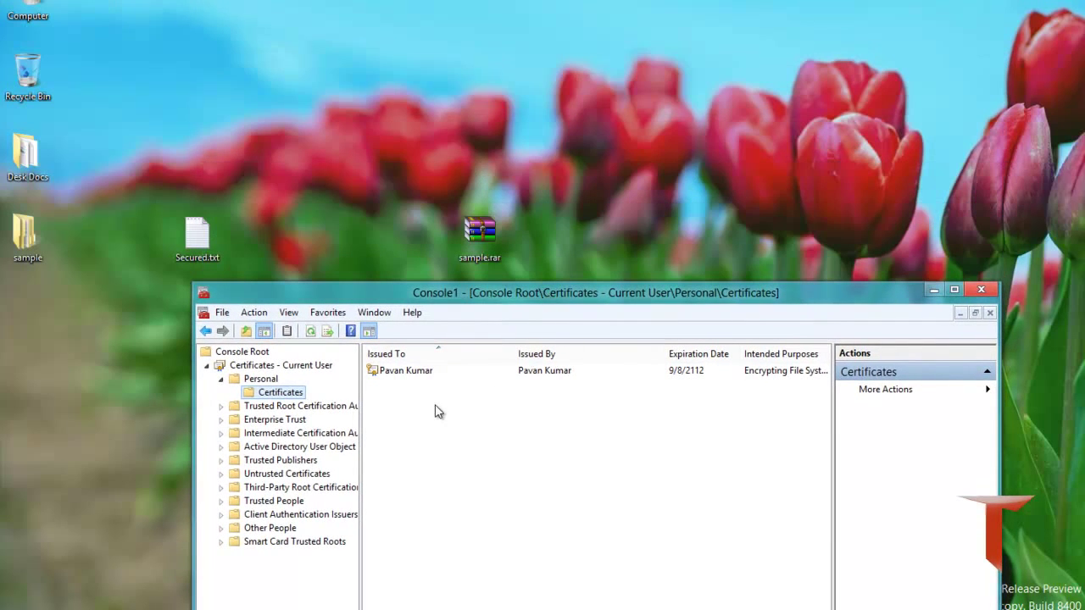
left_click(410, 373)
left_click(471, 256)
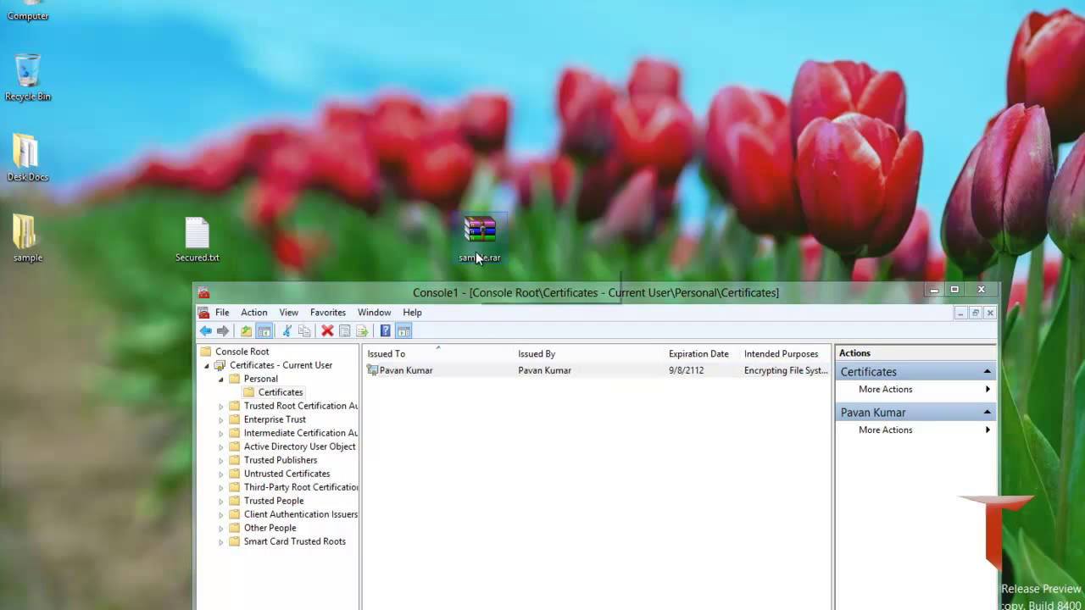
left_click(428, 378)
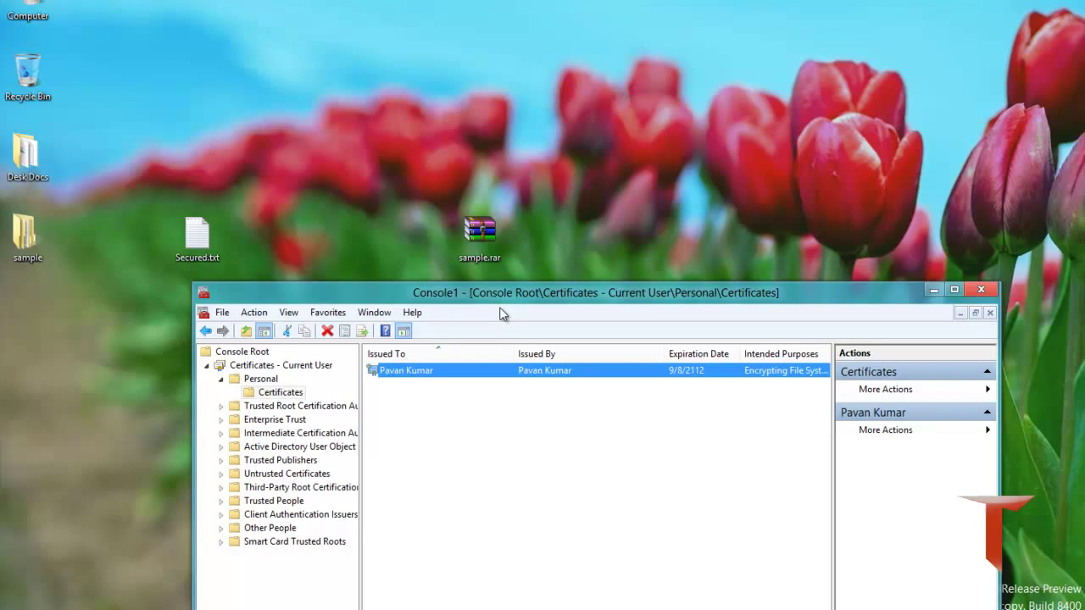
left_click_drag(501, 300, 500, 295)
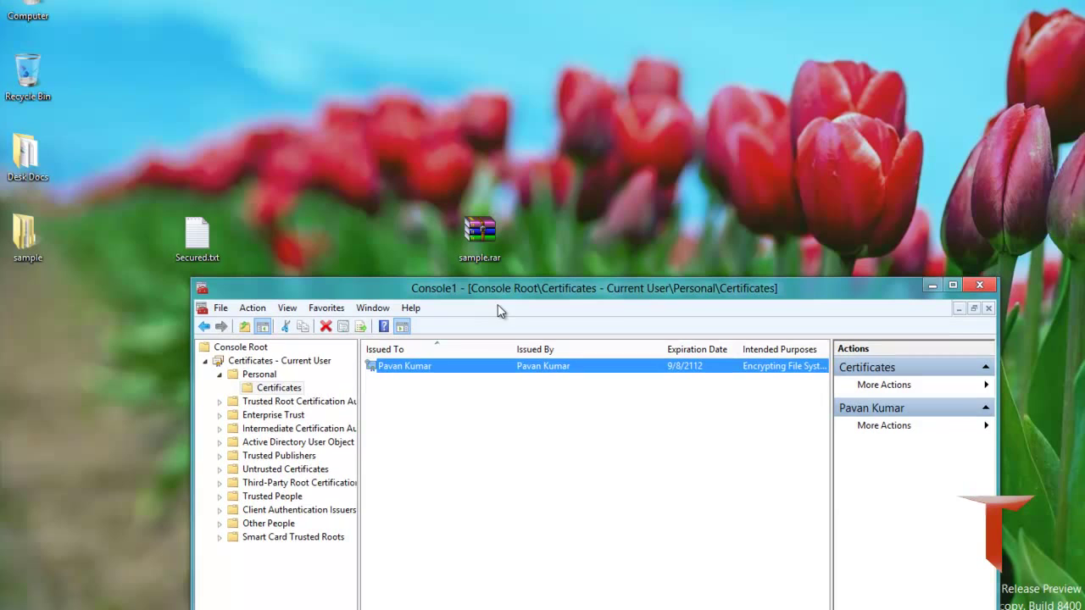
Start the Certificate Export Wizard for the EFS certificate, choosing to export its private key.
right_click(406, 368)
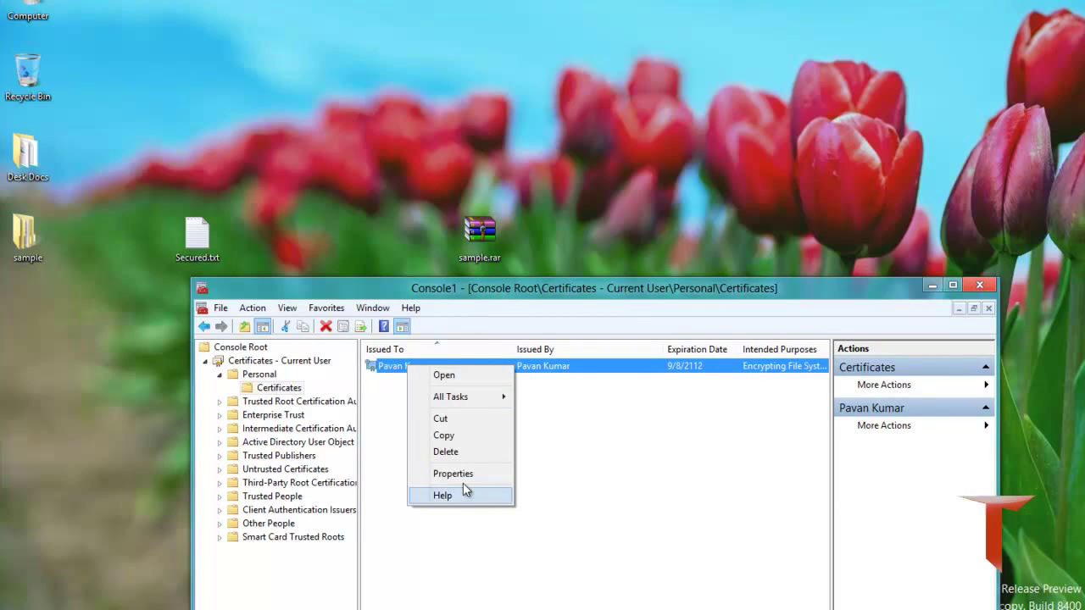
mouse_move(458, 396)
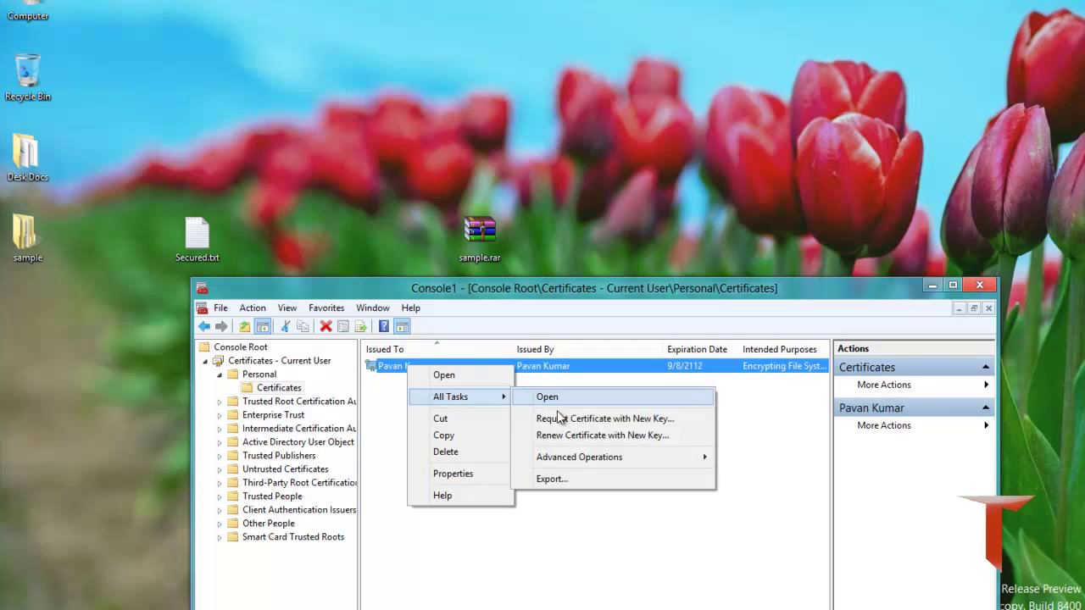
left_click(576, 479)
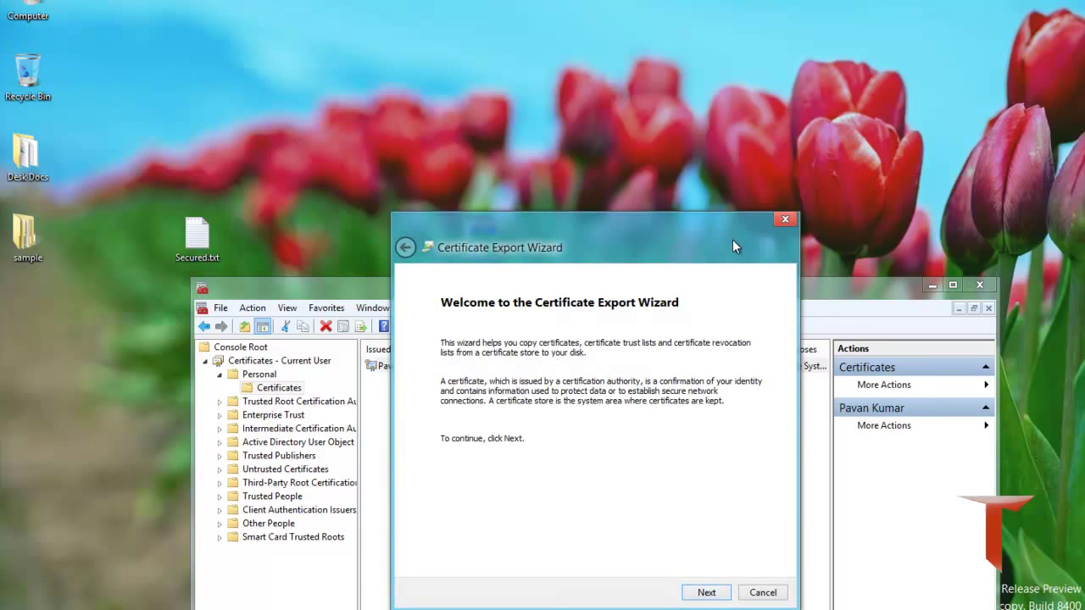
left_click(694, 596)
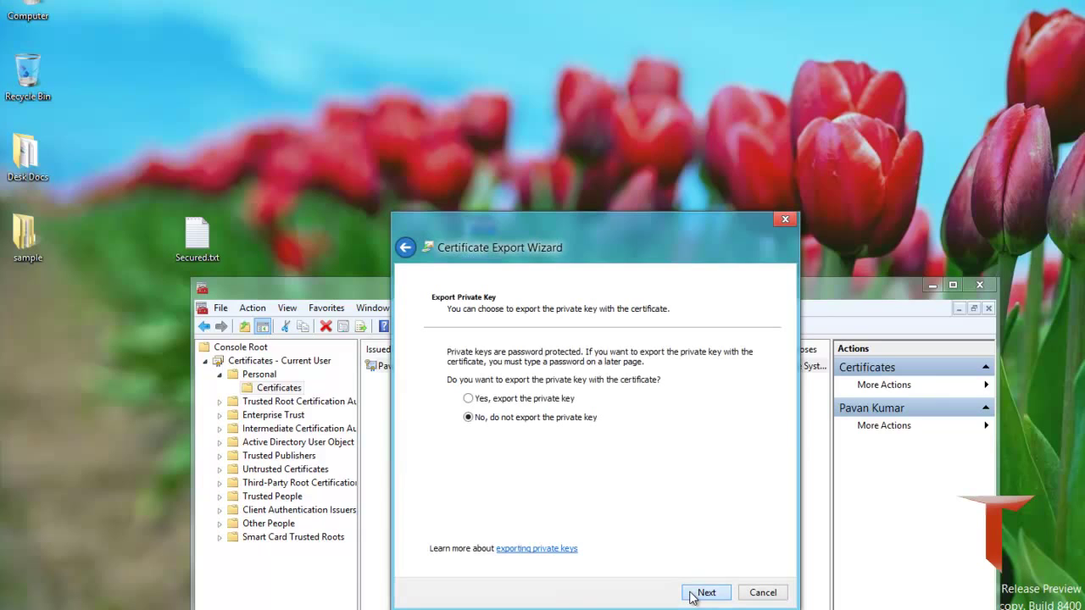
left_click(531, 400)
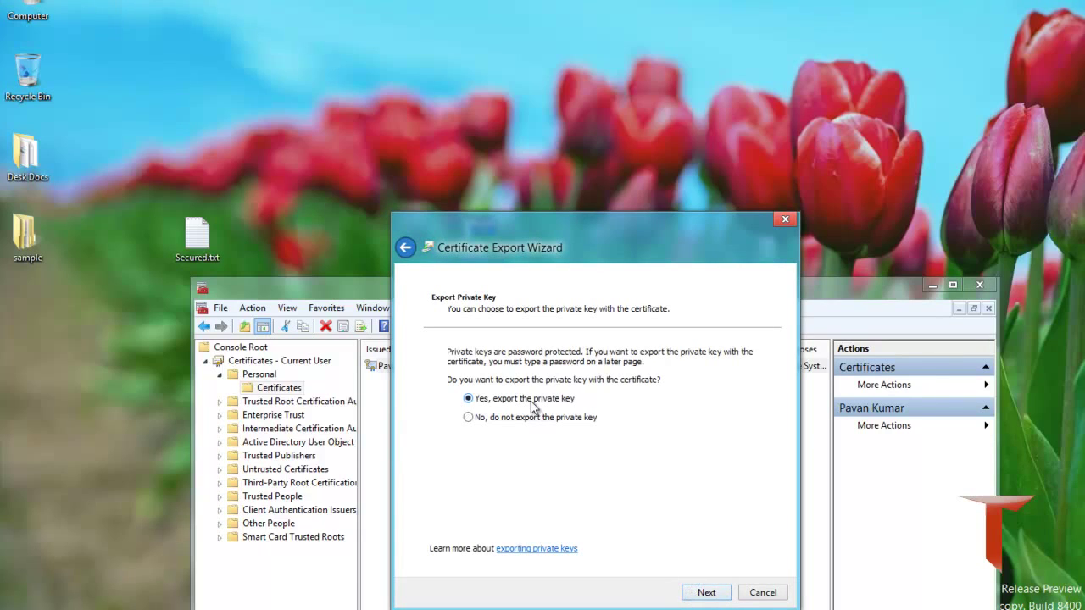
left_click(709, 596)
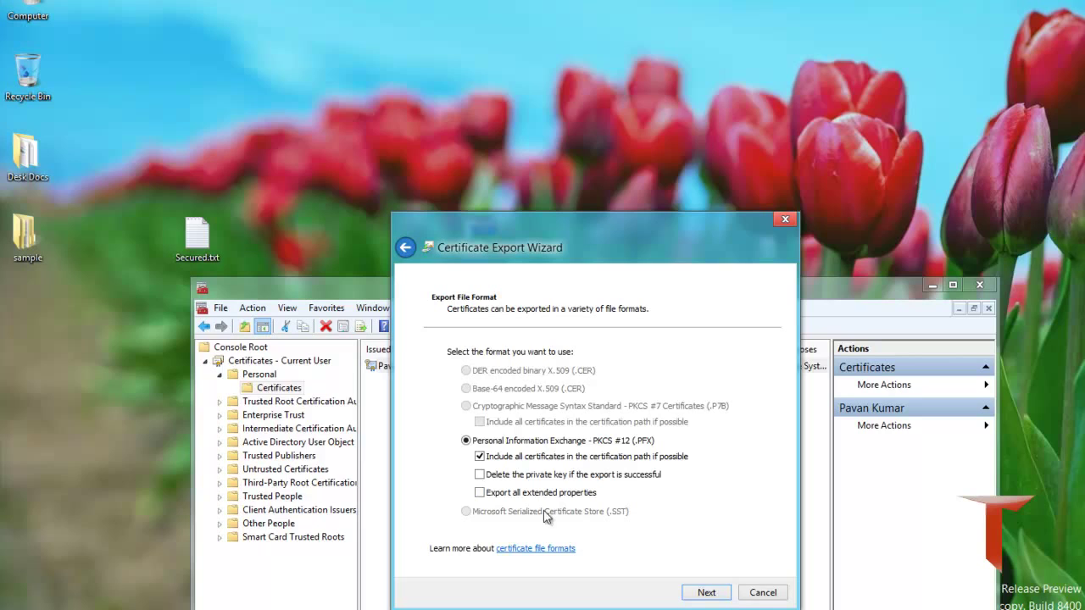
Keep the PKCS #12 (.PFX) format and protect the export with a confirmed password.
left_click(702, 595)
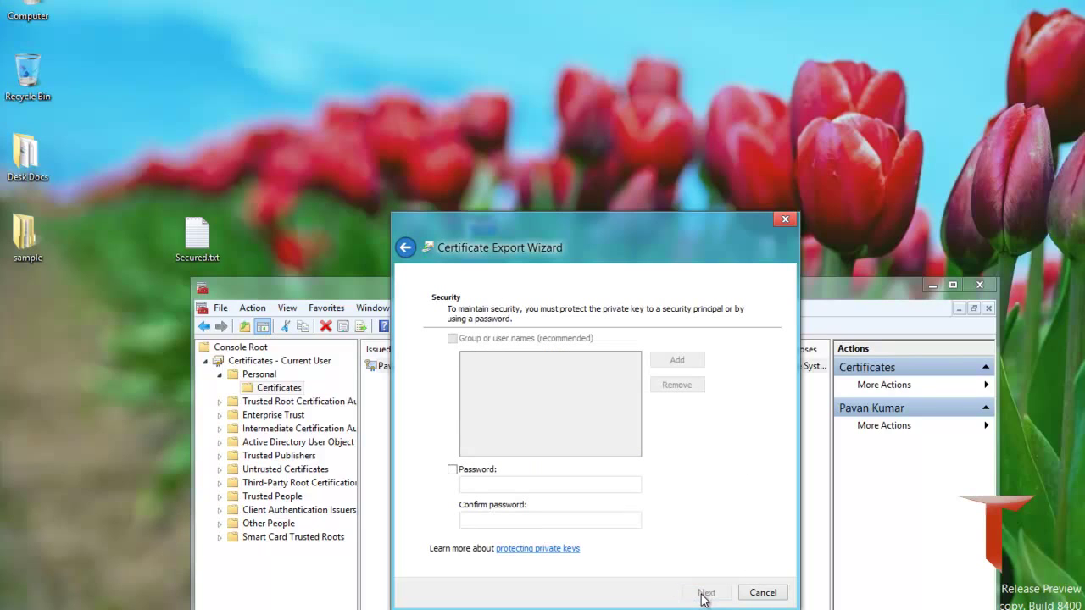
left_click(475, 471)
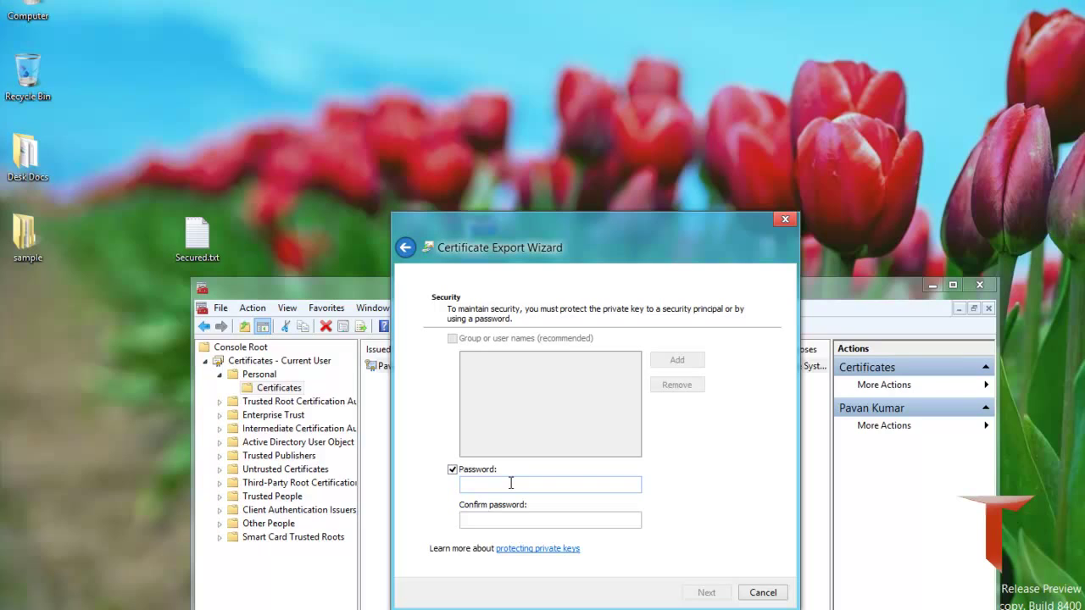
left_click(509, 483)
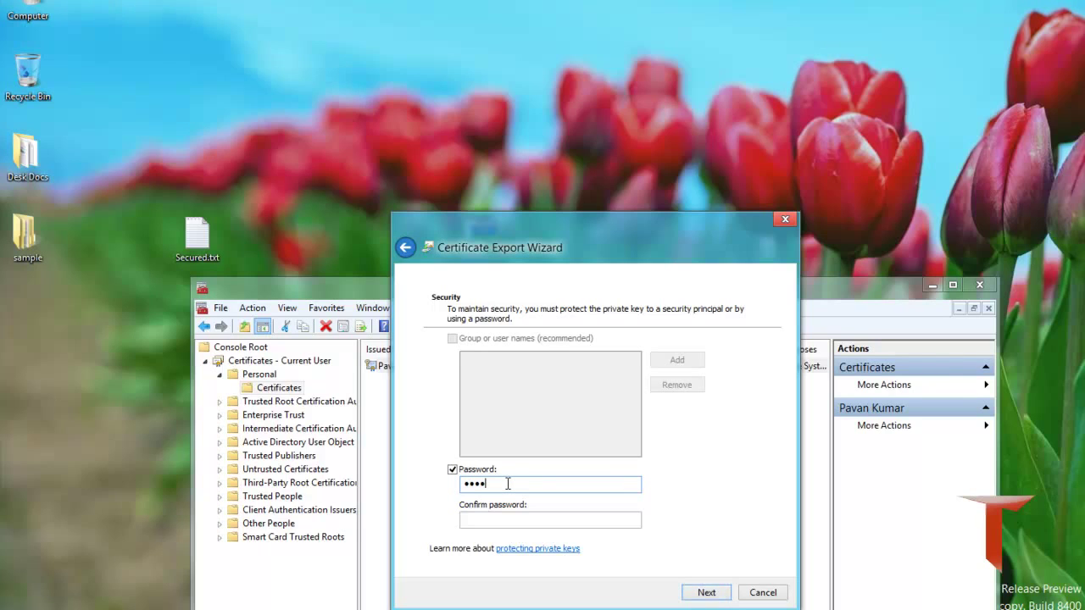
key("Tab")
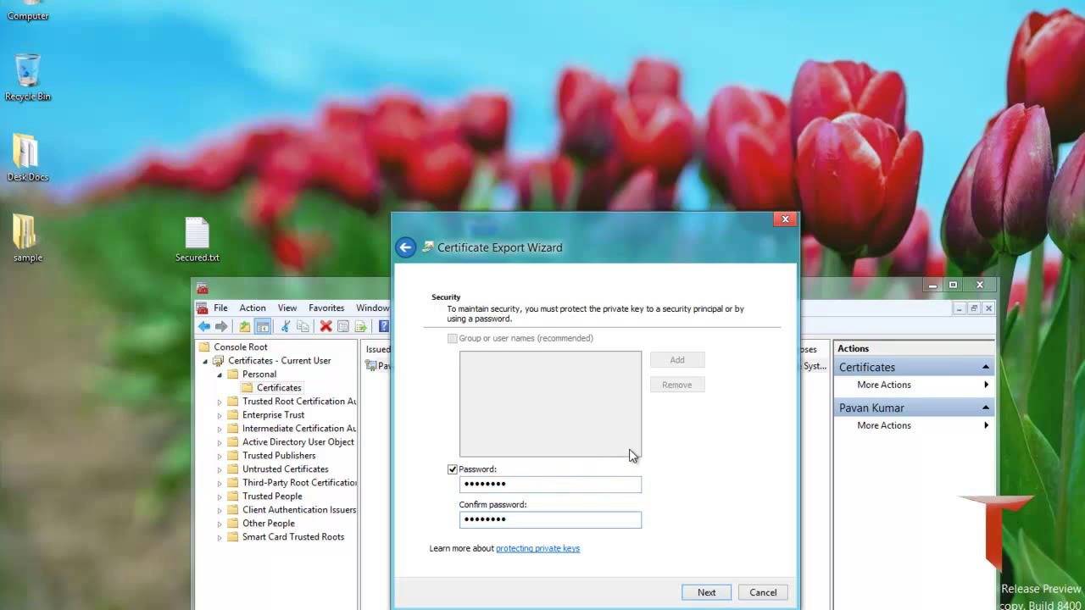
left_click(700, 588)
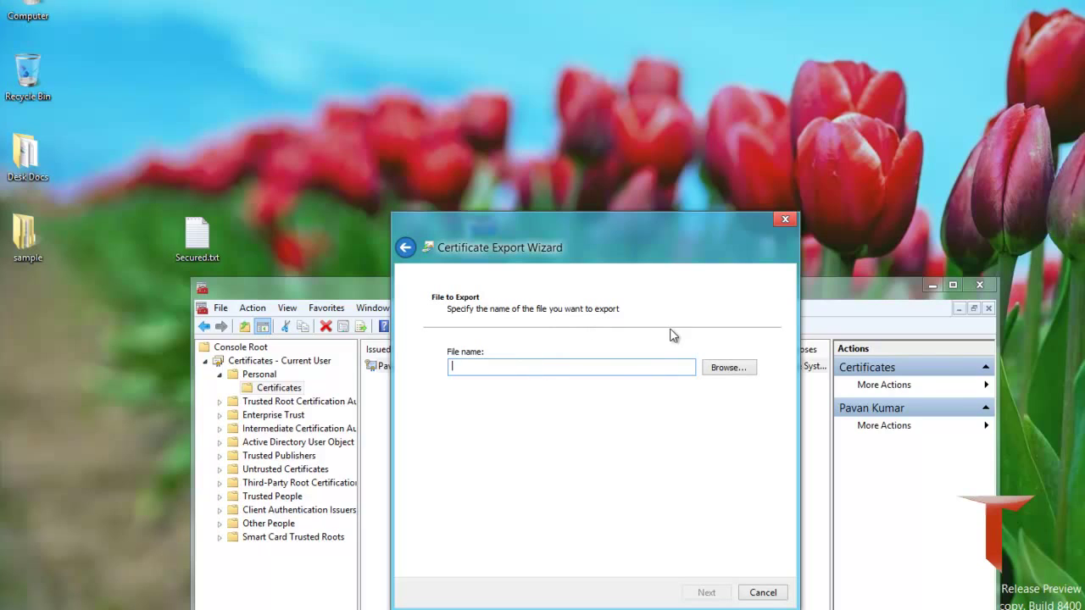
Save the export to the desktop as 'certificate for sample rar file.pfx' and finish the wizard.
left_click(725, 367)
left_click(455, 333)
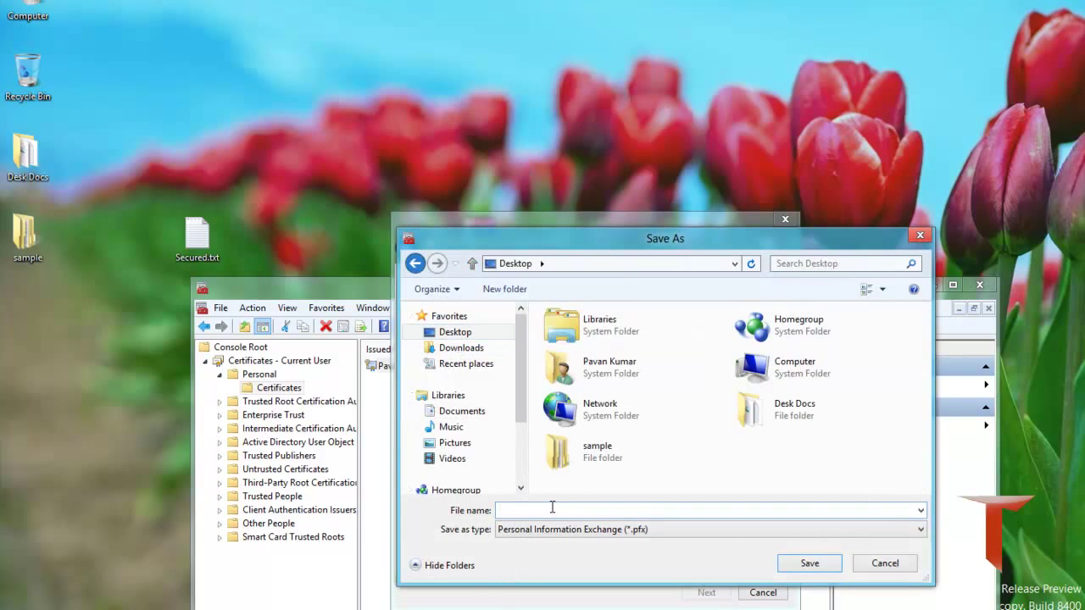
type("cerificate for sample rar file")
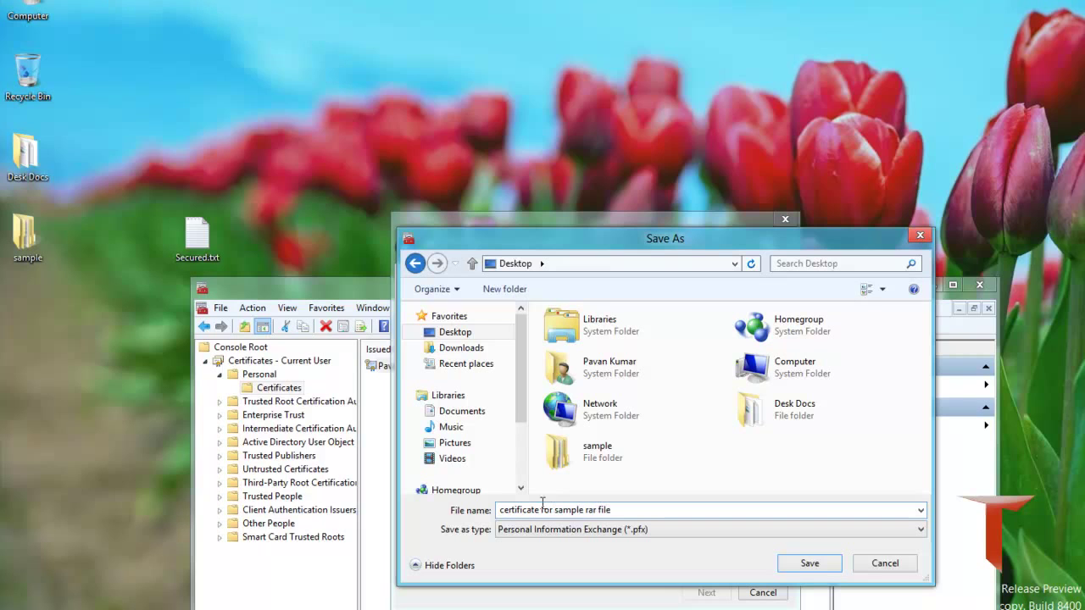
left_click(828, 562)
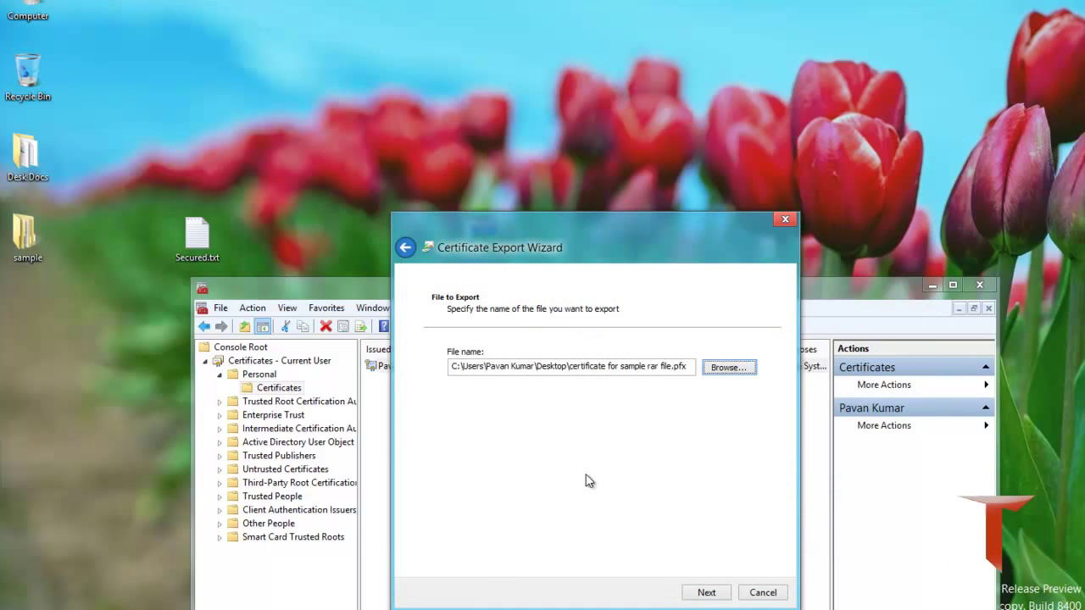
left_click(717, 592)
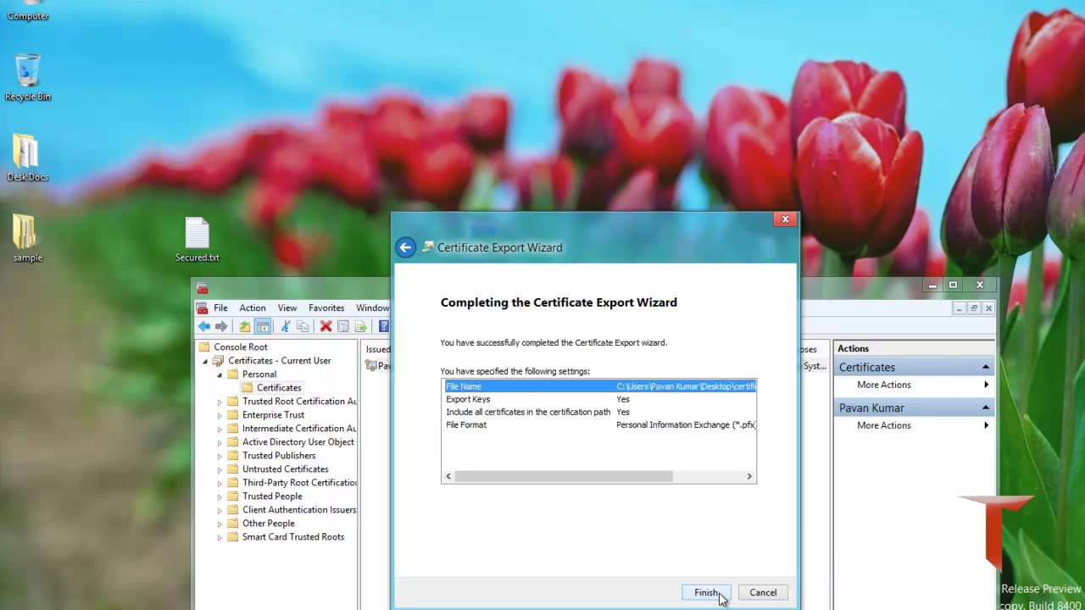
left_click(714, 597)
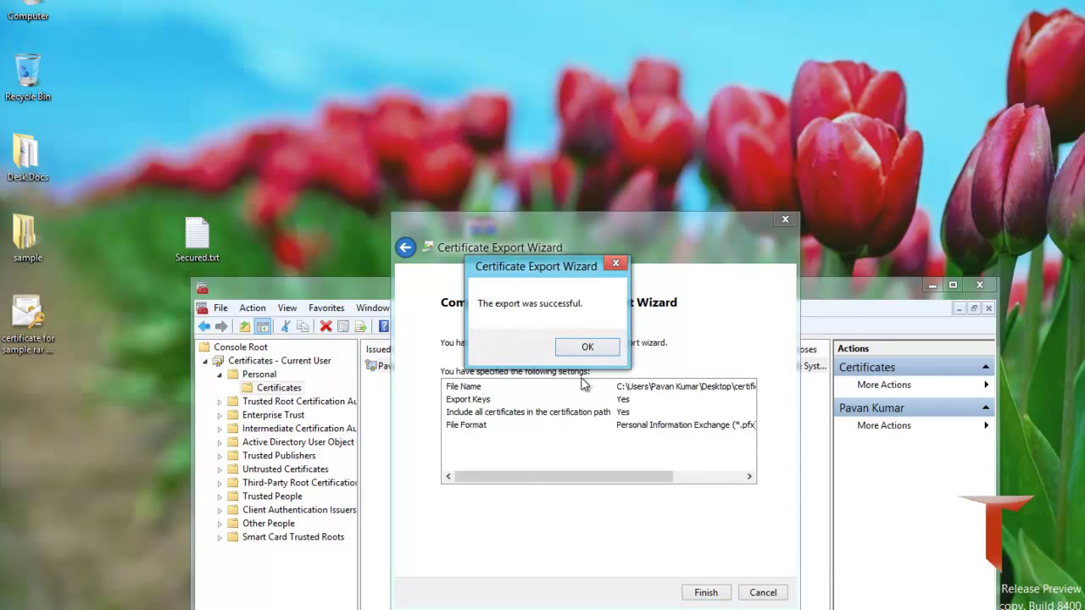
Dismiss the export success message and close the console without saving its settings.
left_click(585, 354)
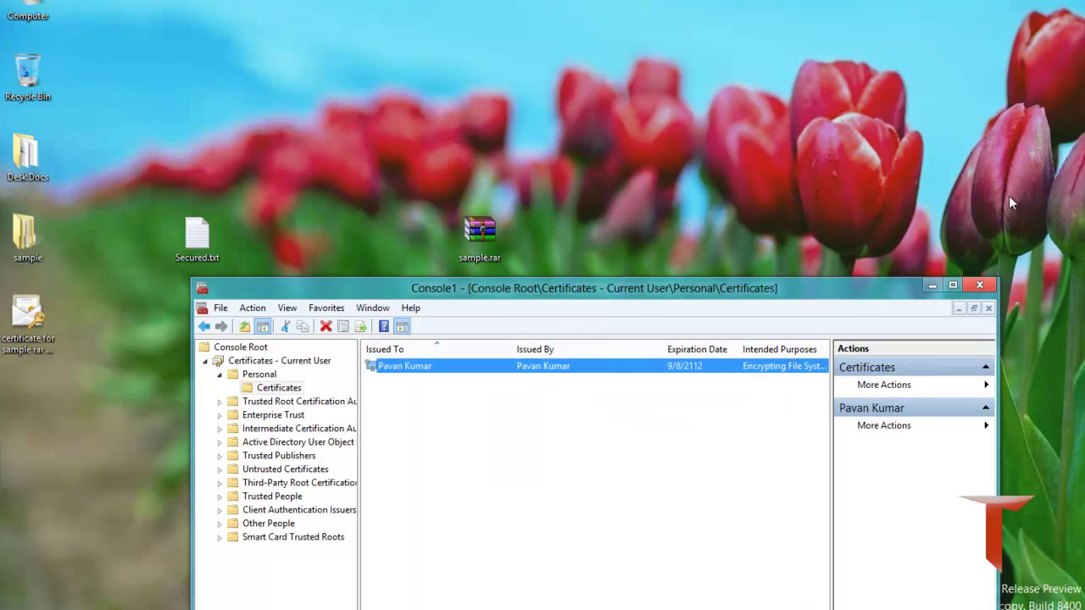
left_click(973, 288)
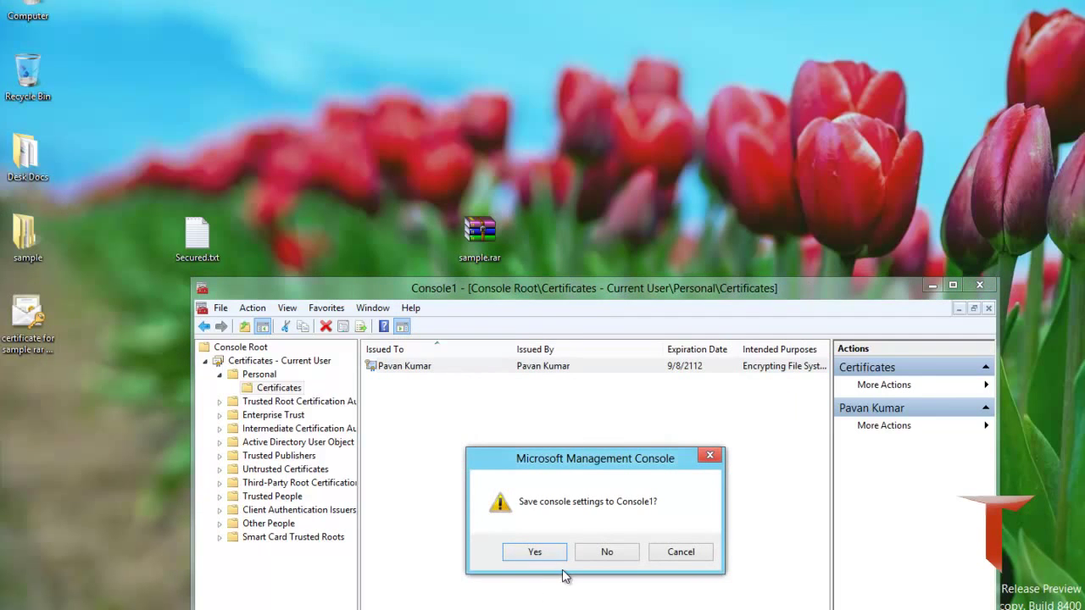
left_click(536, 552)
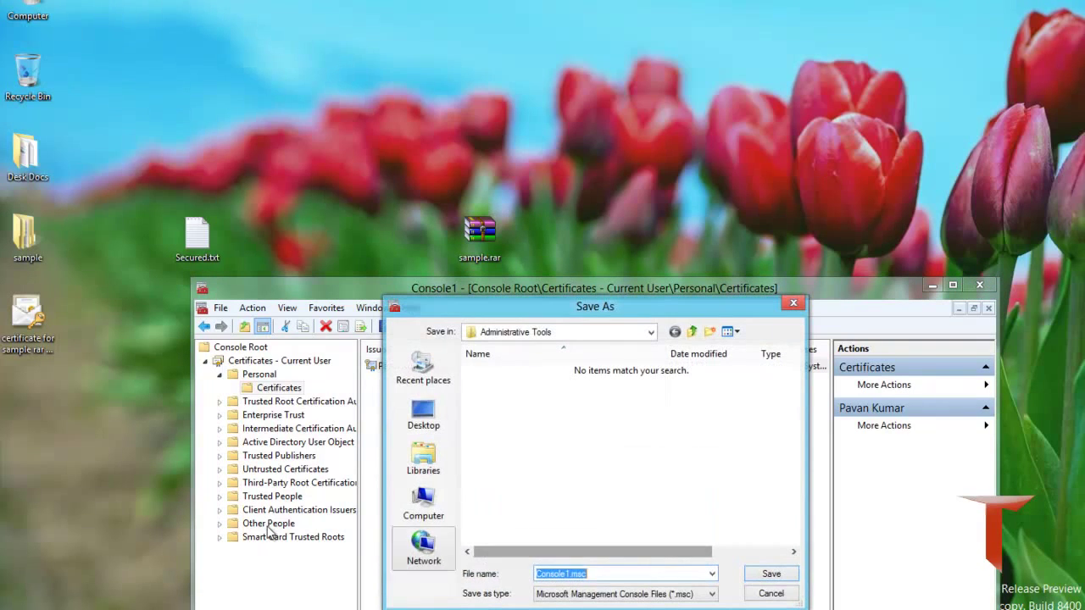
left_click(778, 583)
left_click(980, 286)
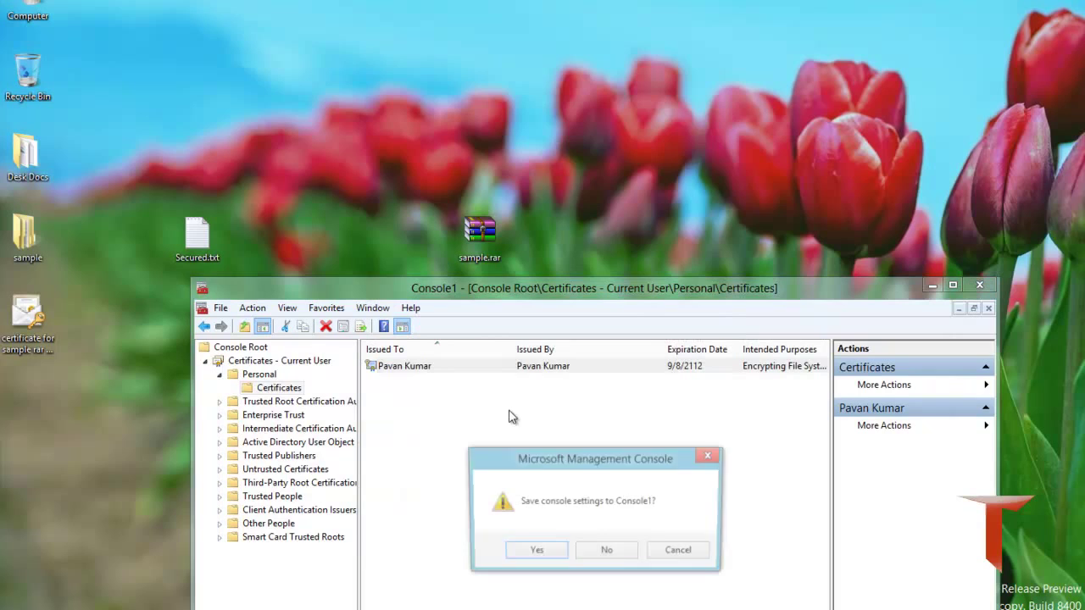
left_click(601, 553)
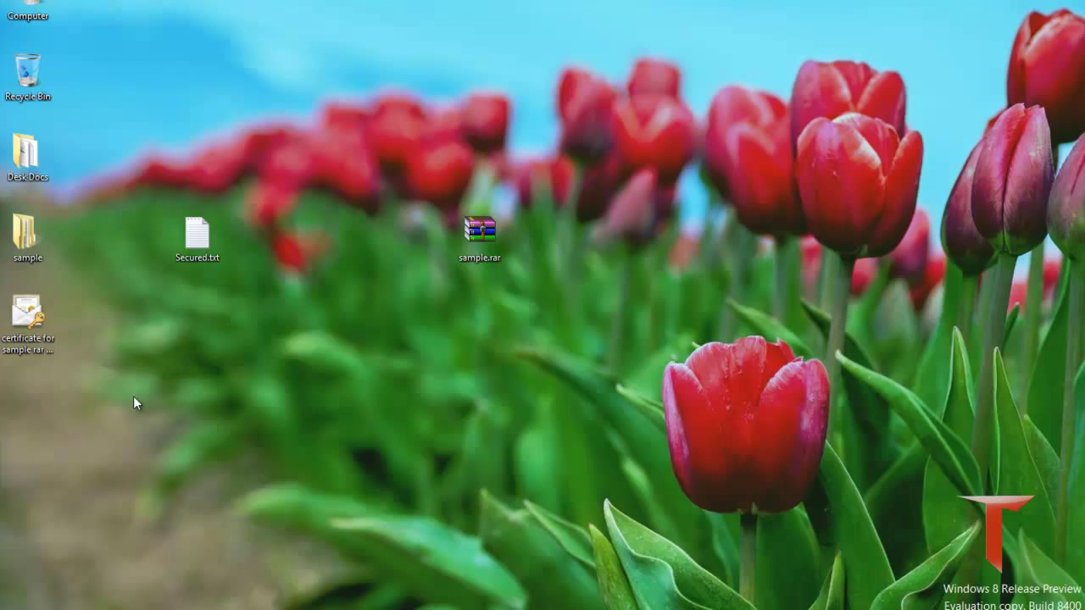
Move the exported .pfx certificate icon to the lower left of the desktop, then select and deselect sample.rar.
left_click_drag(34, 329, 159, 411)
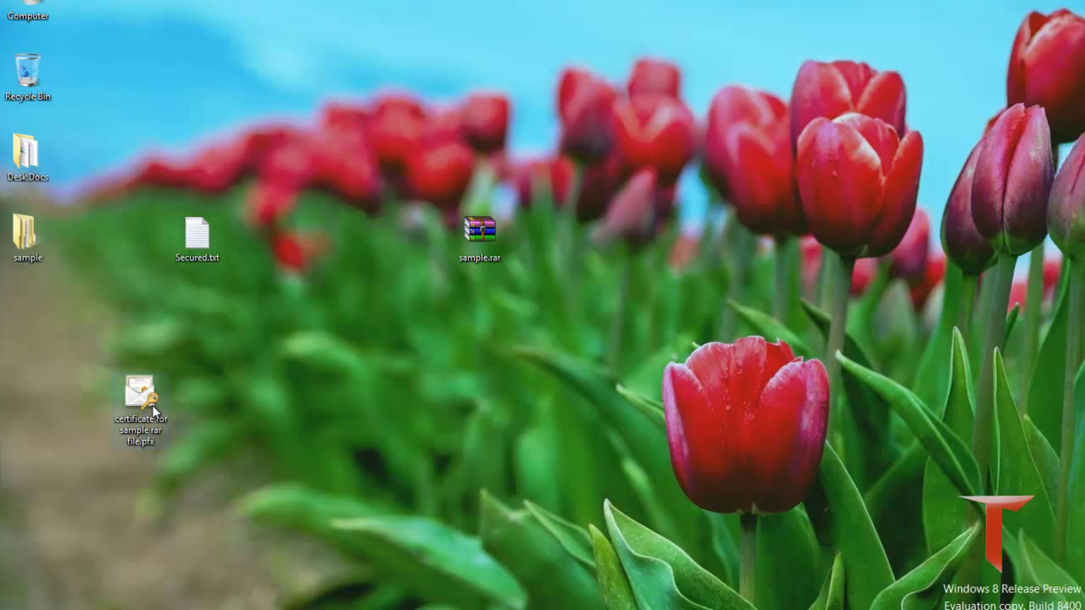
left_click(490, 234)
left_click(504, 333)
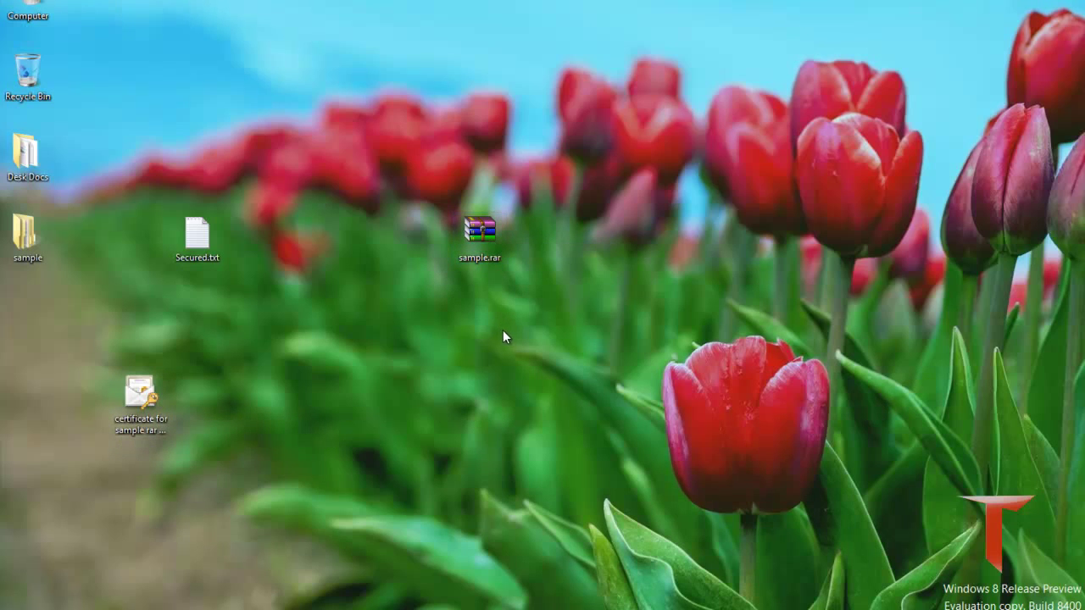